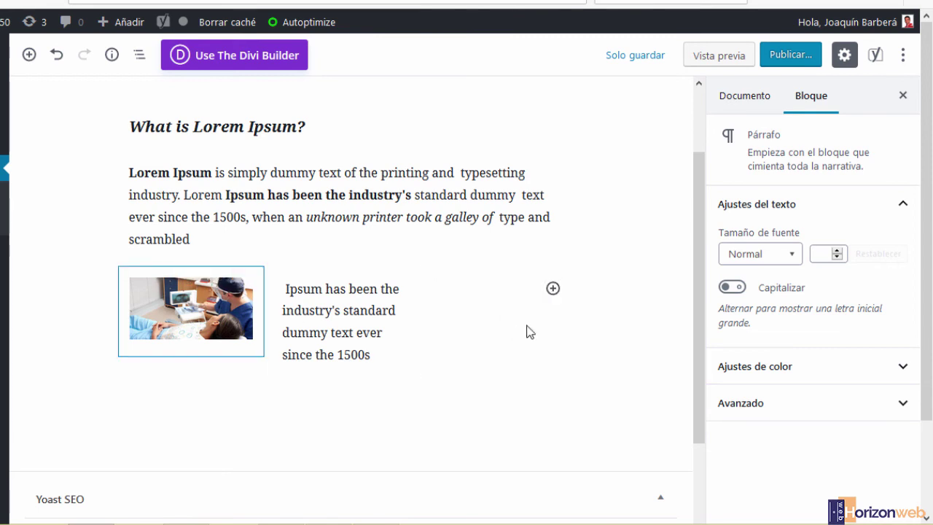
# - Insert an image block in the third column with FOTO-INICIO.jpg from the media library, and save the draft
pyautogui.click(552, 288)
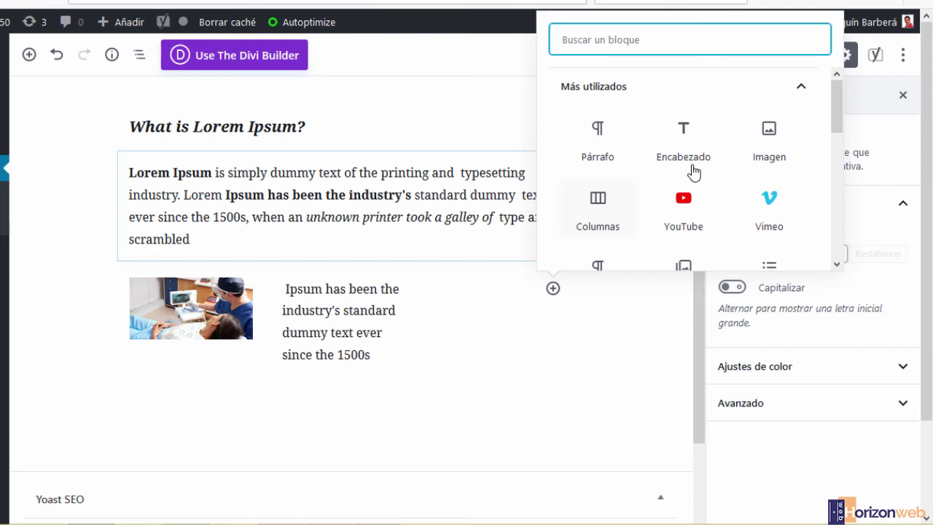
pyautogui.click(769, 146)
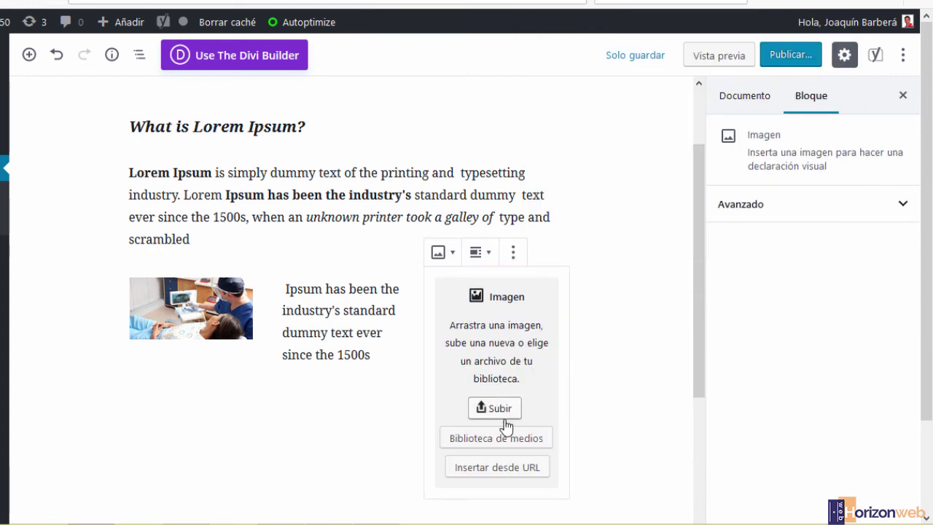
pyautogui.click(482, 439)
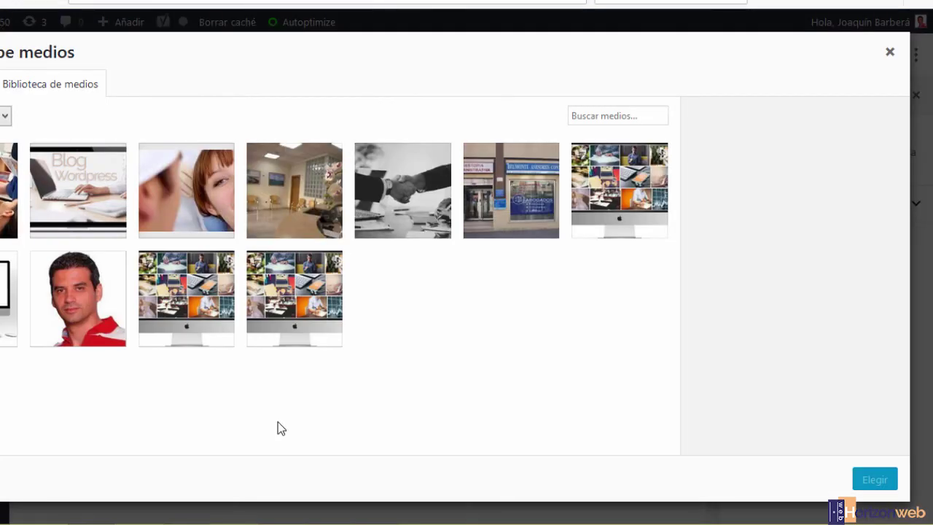
pyautogui.click(381, 207)
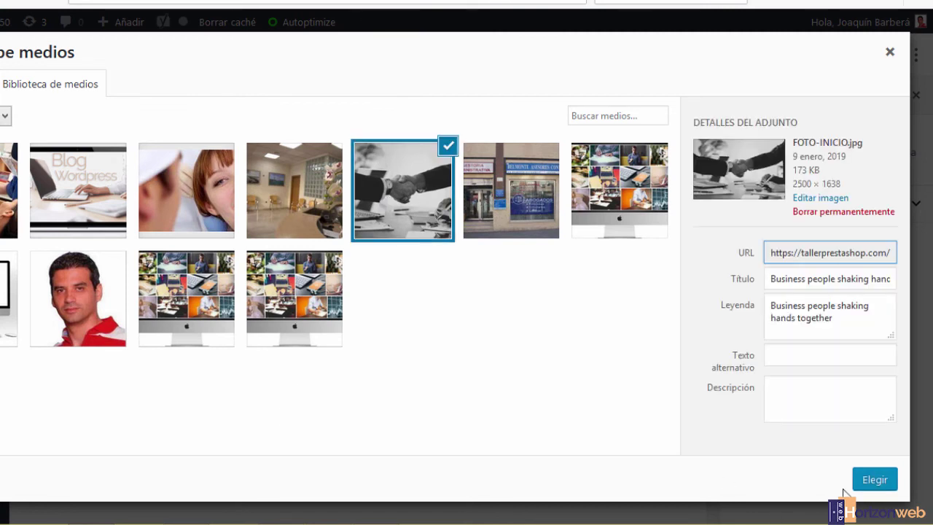
pyautogui.click(869, 483)
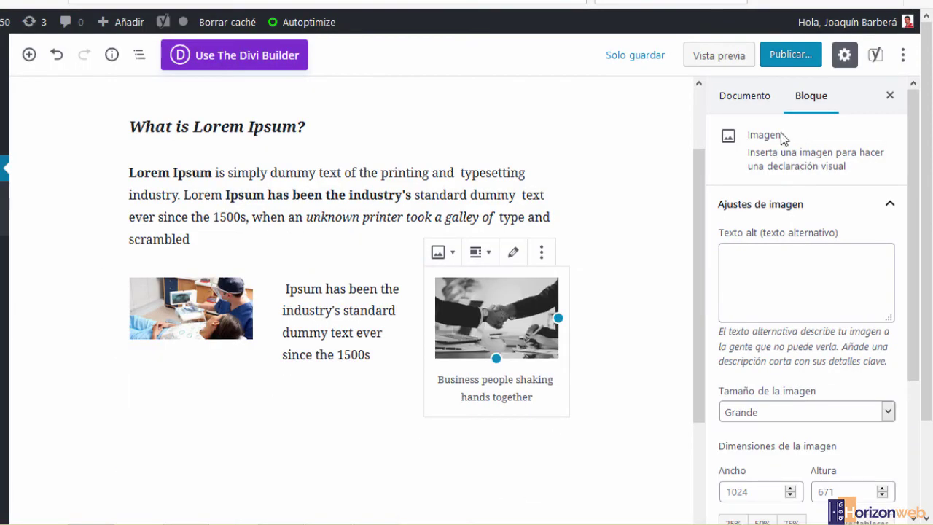
pyautogui.click(624, 61)
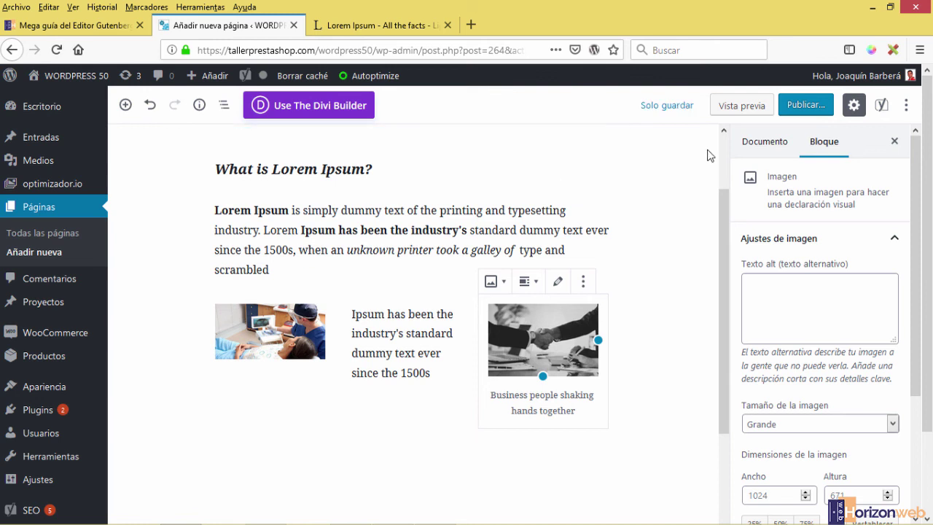
# - Preview the page and examine the title, heading, paragraph and three-column row on the live layout
pyautogui.click(734, 110)
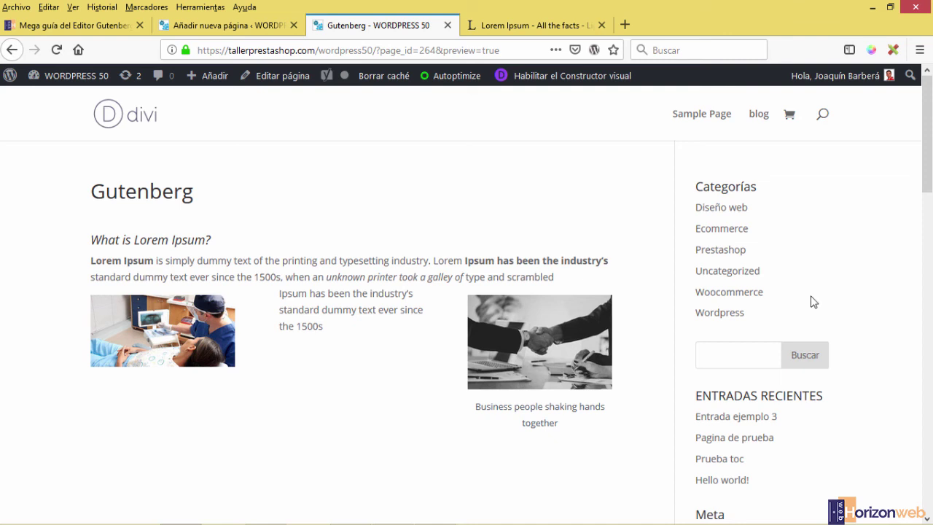
pyautogui.scroll(-1, 932, 175)
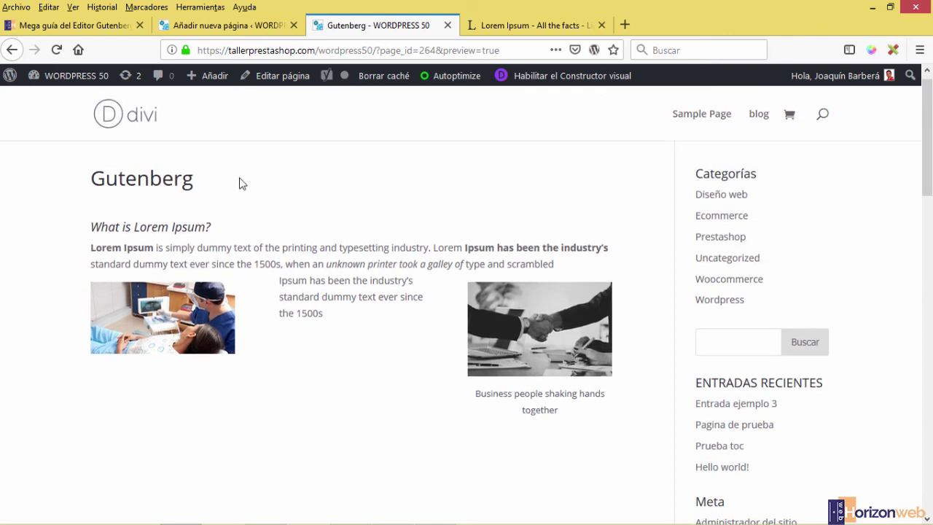
pyautogui.doubleClick(108, 183)
pyautogui.click(214, 240)
pyautogui.moveTo(420, 264); pyautogui.dragTo(93, 243)
pyautogui.click(496, 333)
# - Return to the page editor and insert an Espaciador block between the Lorem Ipsum paragraph and the columns
pyautogui.click(221, 28)
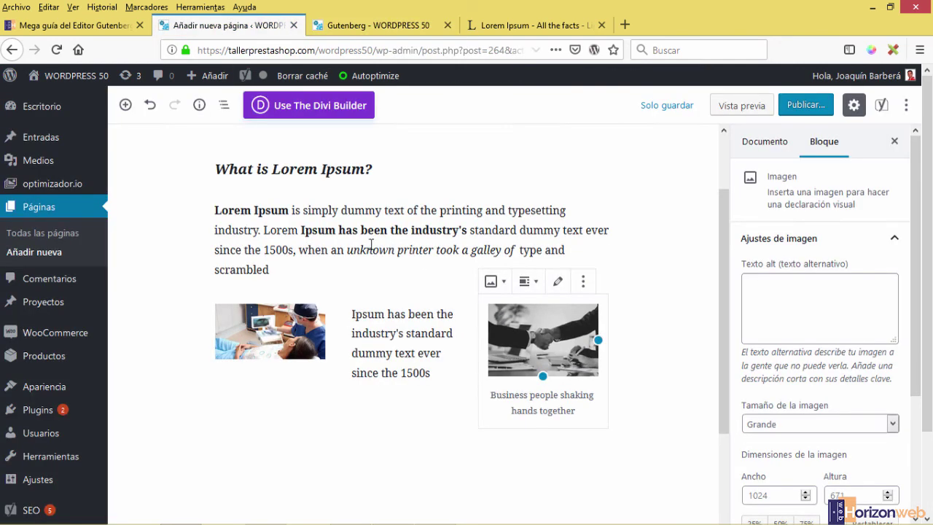
pyautogui.click(312, 271)
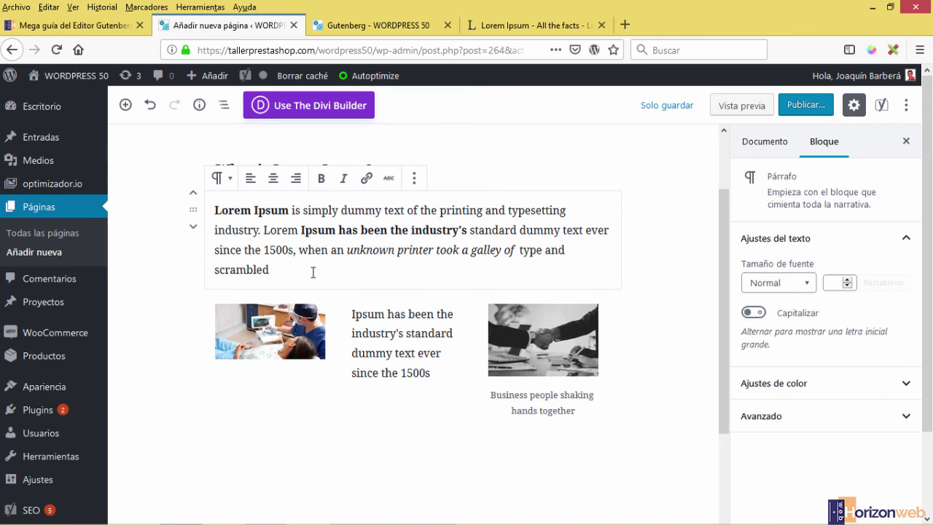
pyautogui.click(414, 178)
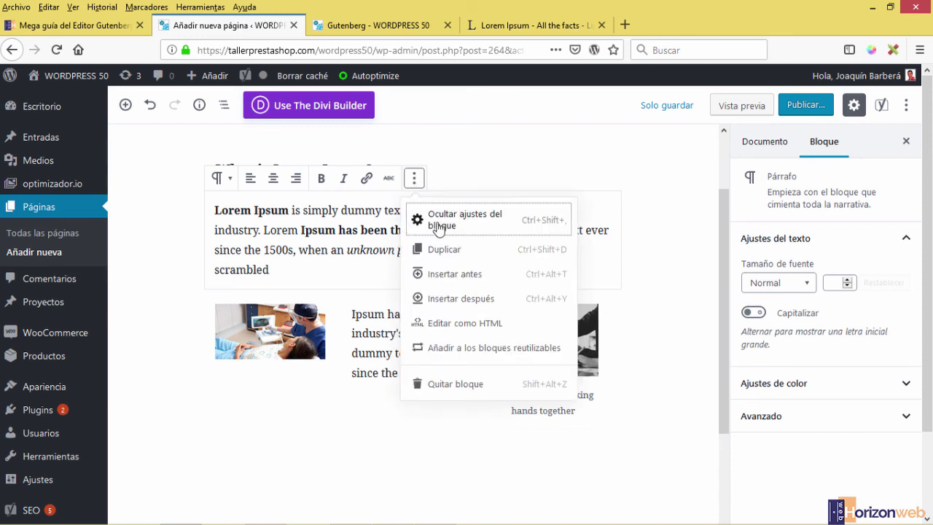
pyautogui.click(453, 302)
pyautogui.click(184, 311)
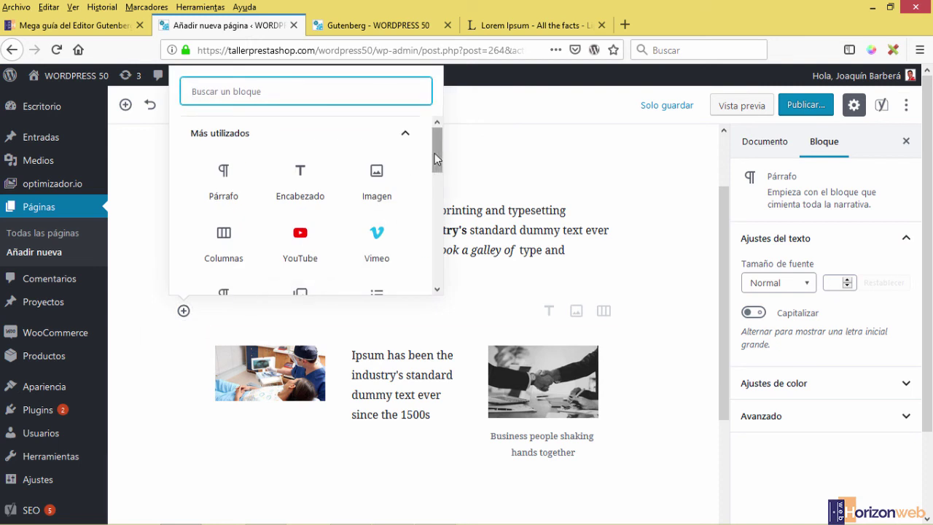
pyautogui.moveTo(436, 166); pyautogui.dragTo(437, 250)
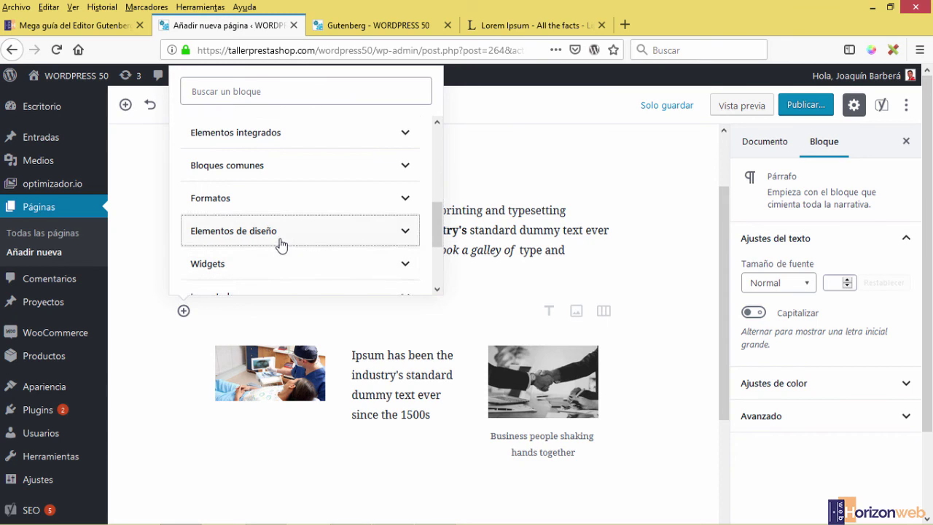
pyautogui.click(281, 248)
pyautogui.scroll(-1, 253, 271)
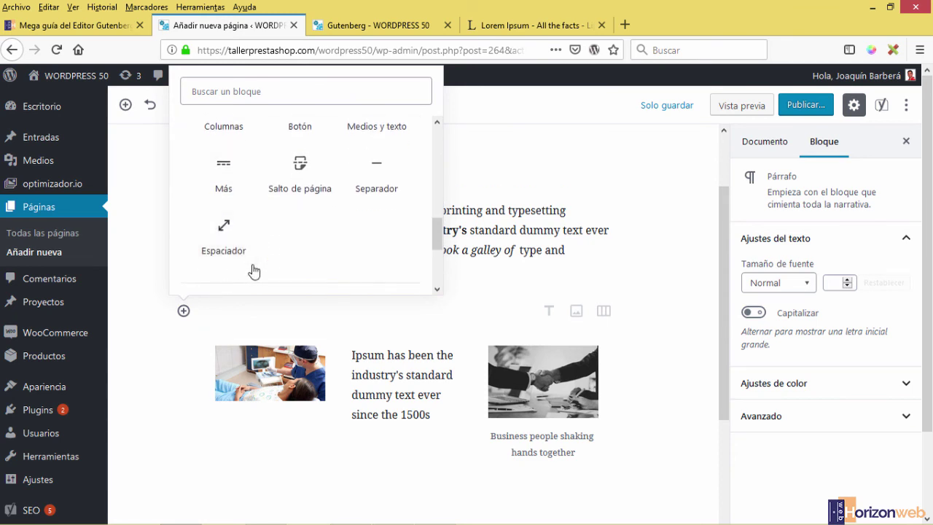
pyautogui.scroll(1, 307, 264)
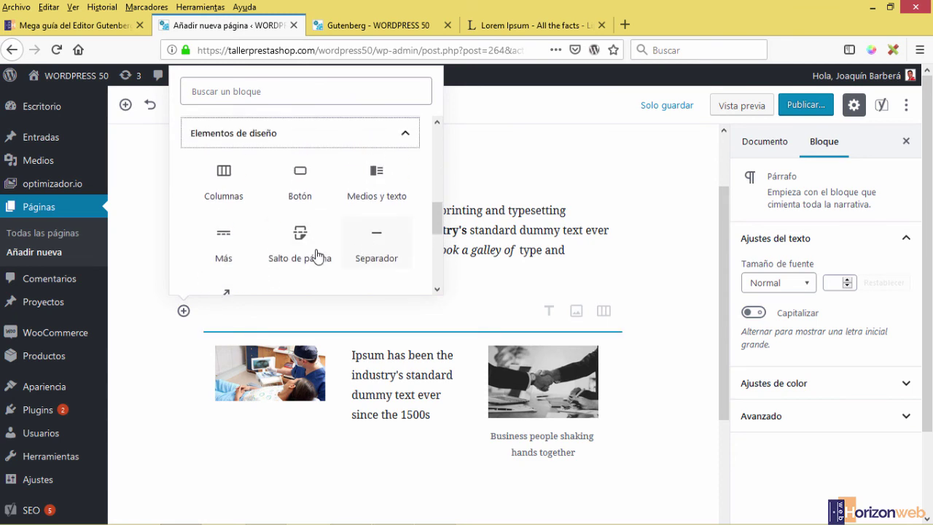
pyautogui.scroll(-1, 316, 256)
pyautogui.click(221, 234)
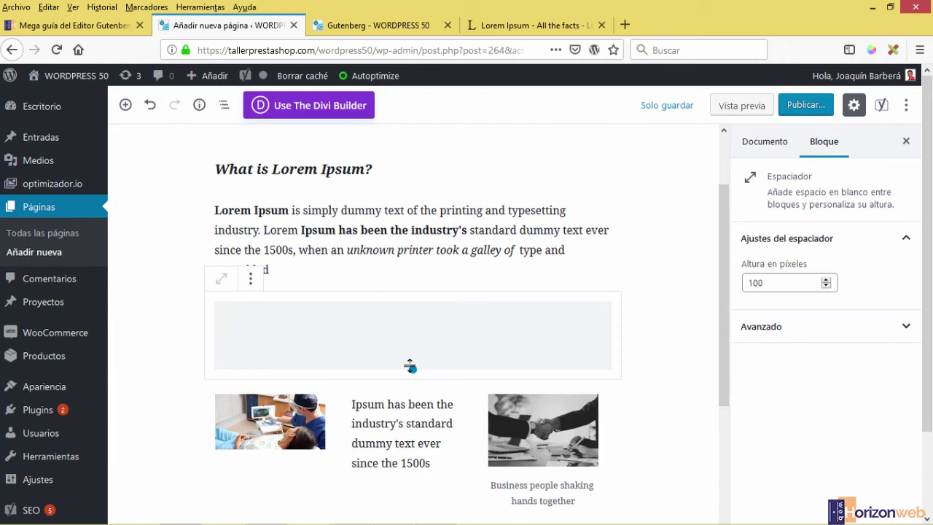
# - Reduce the spacer's height to 41 pixels and save the draft
pyautogui.moveTo(409, 368); pyautogui.dragTo(416, 349)
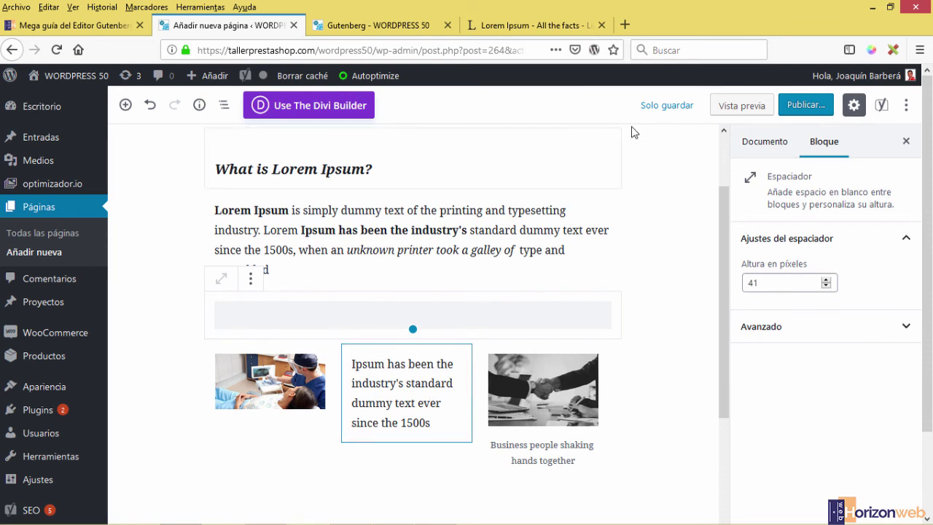
pyautogui.click(656, 105)
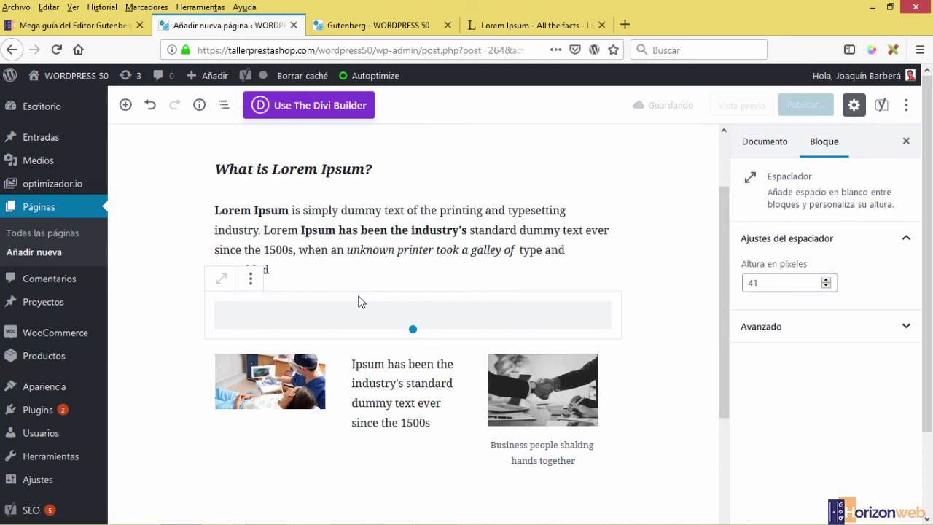
pyautogui.scroll(-2, 358, 302)
pyautogui.scroll(3, 358, 302)
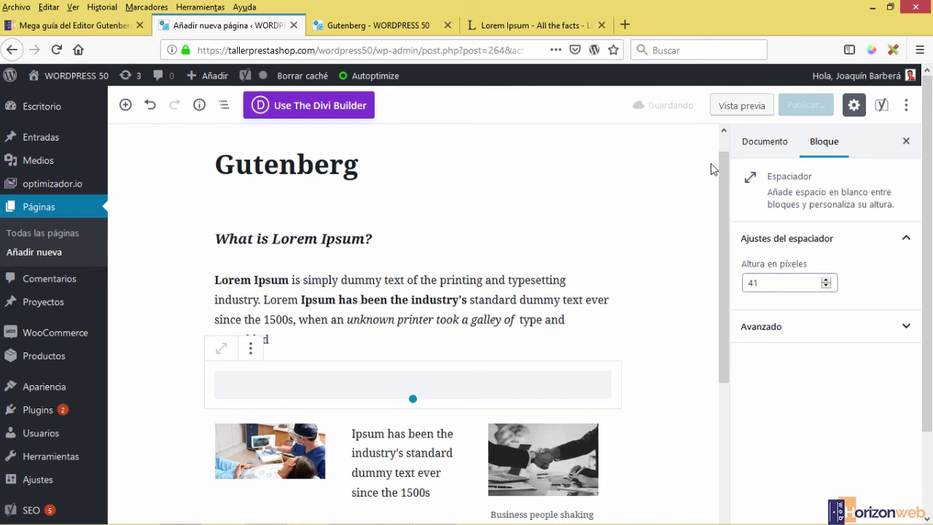
# - Preview the page again to check the gap between the paragraph and the columns
pyautogui.click(376, 27)
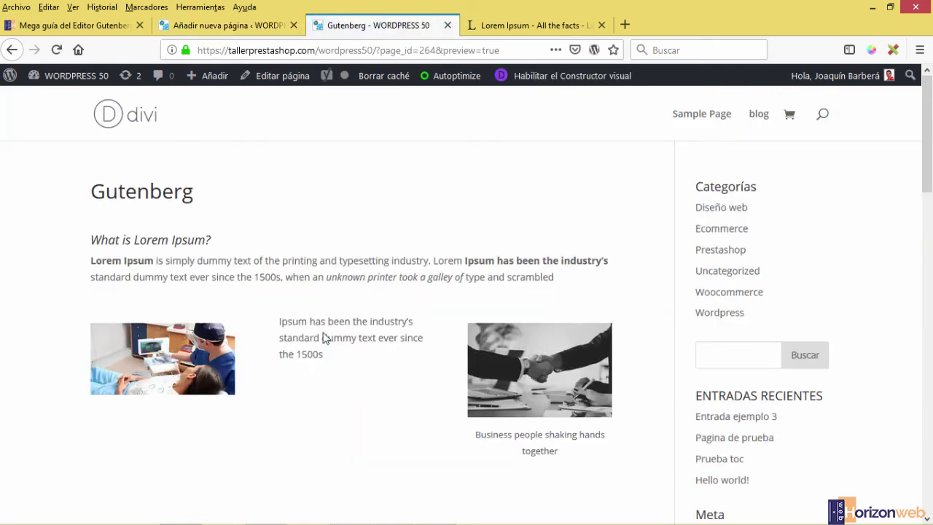
pyautogui.click(253, 28)
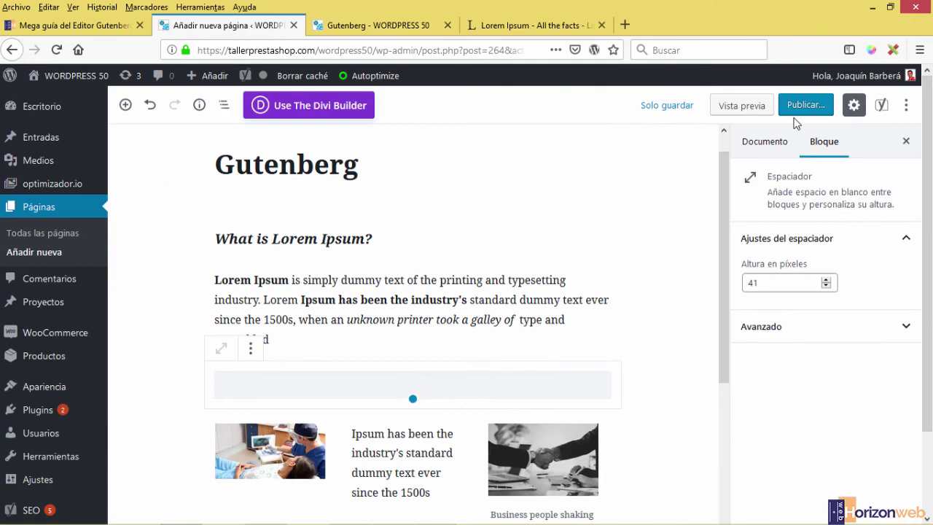
pyautogui.click(740, 110)
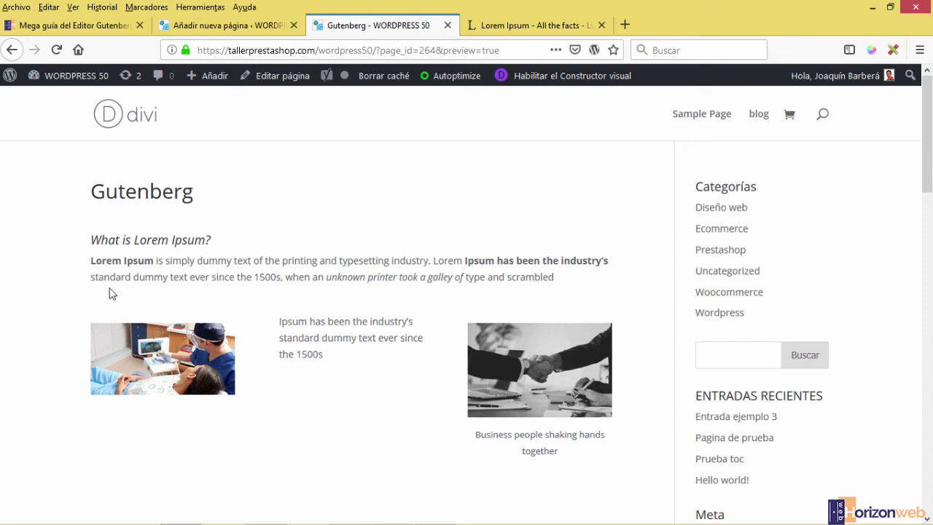
# - Back in the page editor, reduce the spacer's height to 28 pixels and insert a Separador block directly after it
pyautogui.click(216, 26)
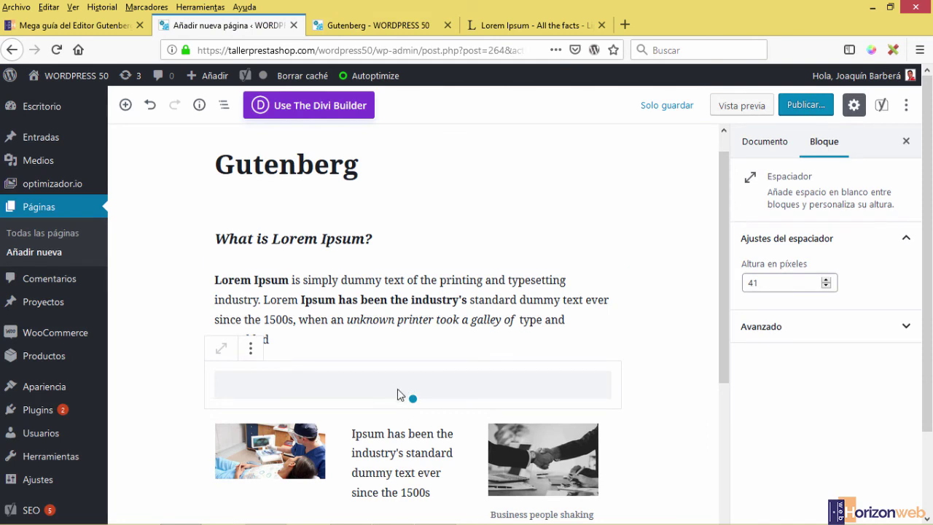
pyautogui.moveTo(412, 398); pyautogui.dragTo(412, 388)
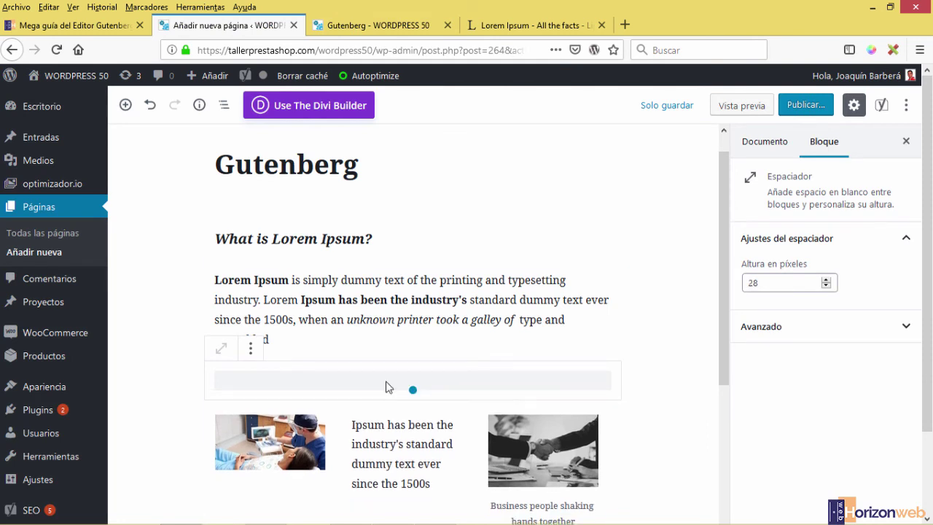
pyautogui.click(251, 348)
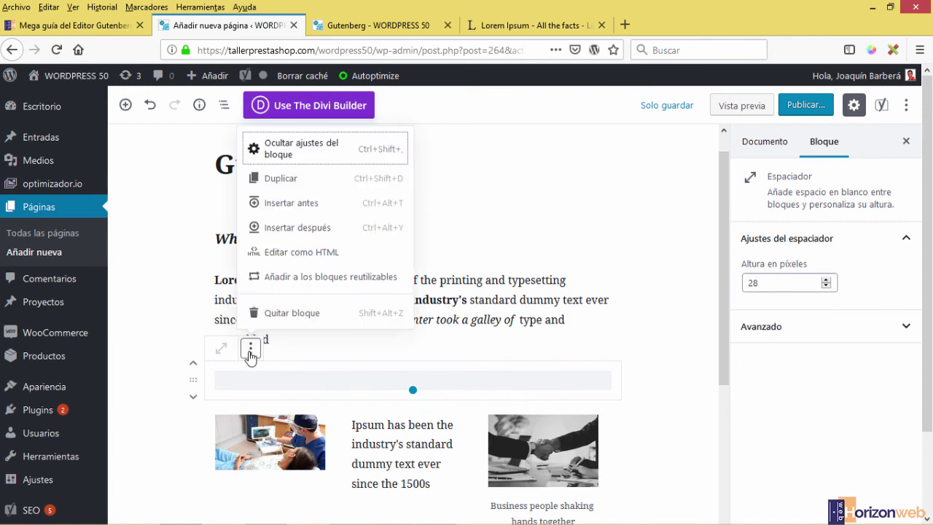
pyautogui.click(290, 233)
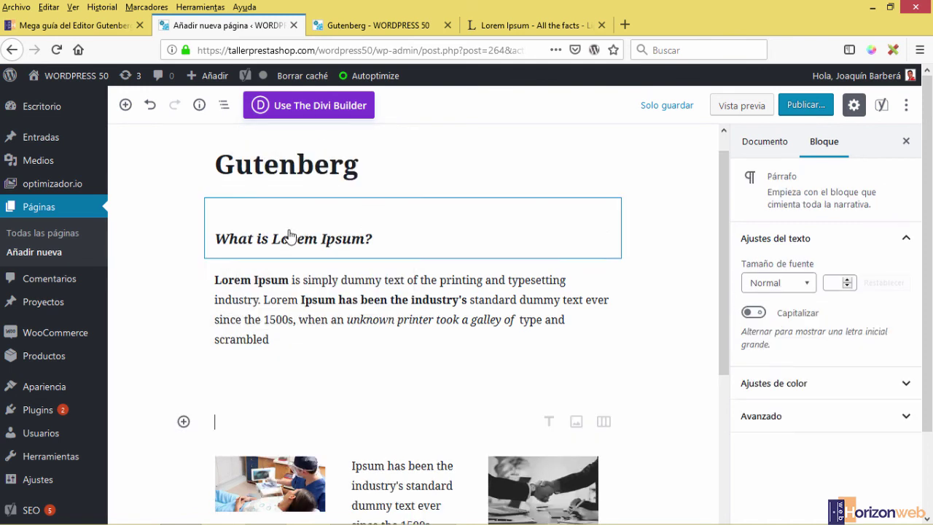
pyautogui.click(183, 422)
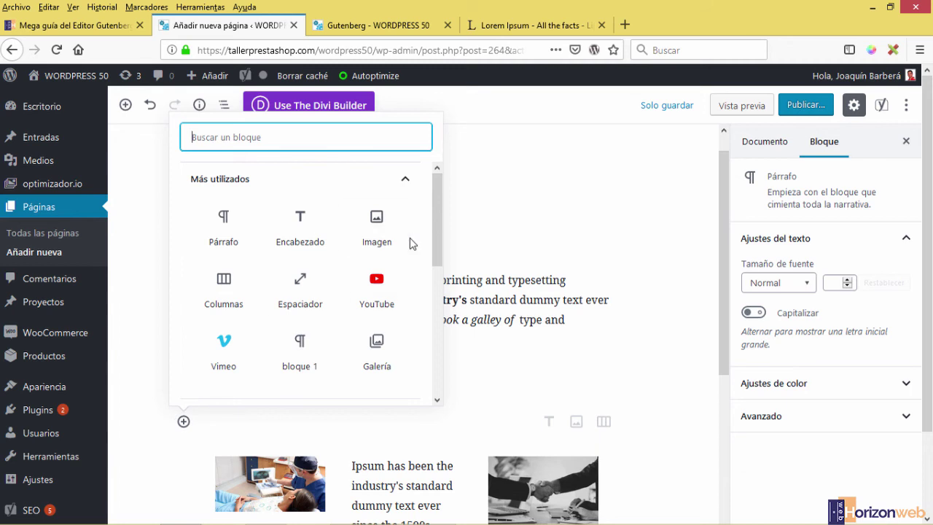
pyautogui.scroll(-5, 439, 239)
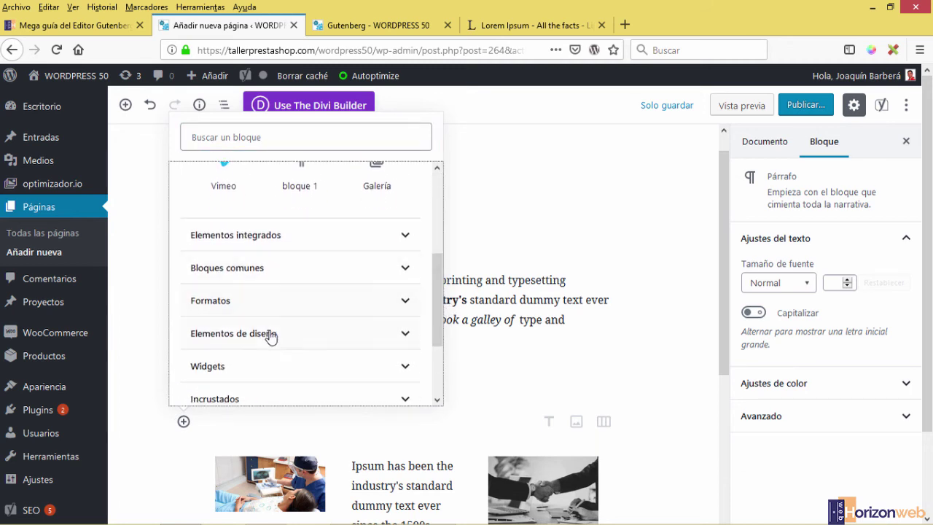
pyautogui.click(265, 335)
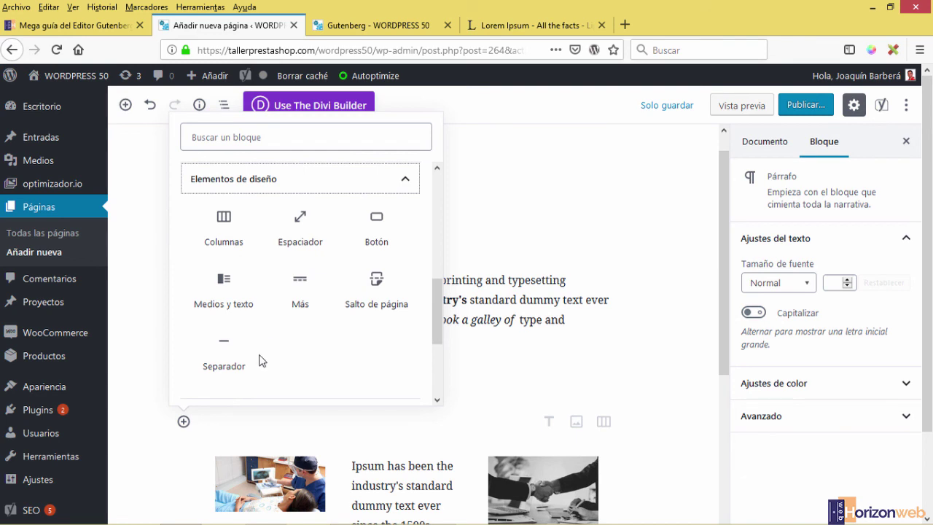
pyautogui.click(228, 353)
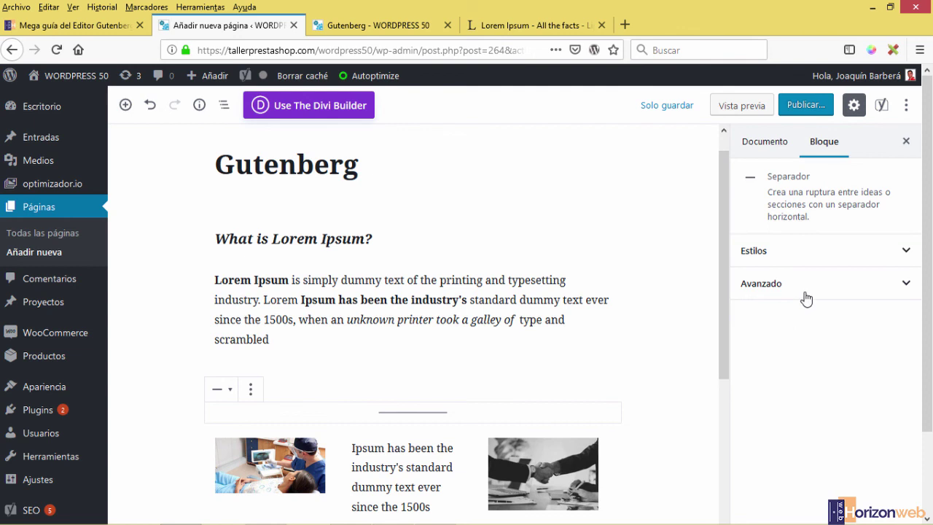
# - Set the separator's style to Línea ancha and save the draft
pyautogui.click(846, 255)
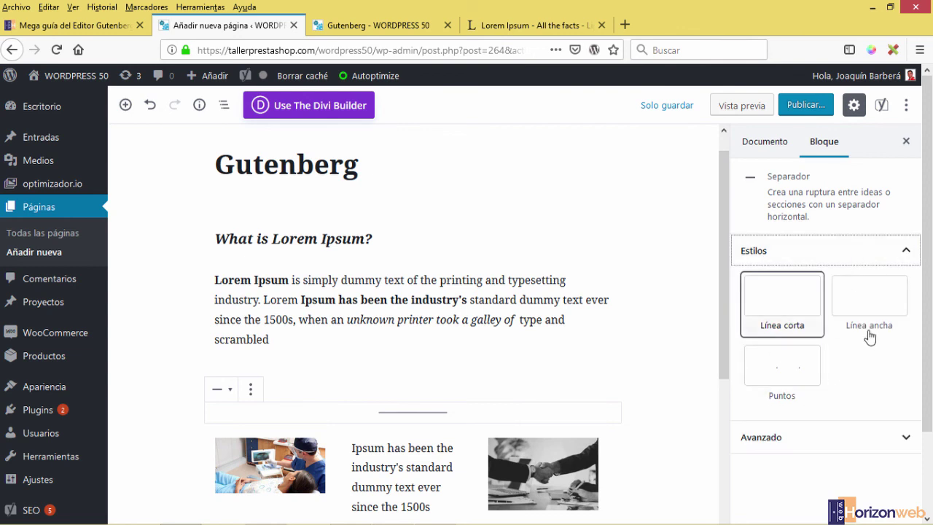
pyautogui.click(877, 309)
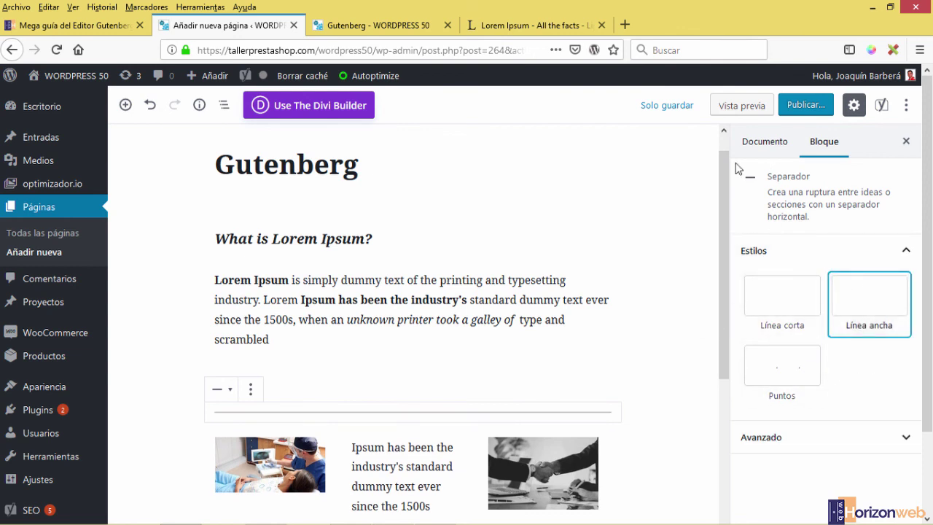
pyautogui.click(665, 106)
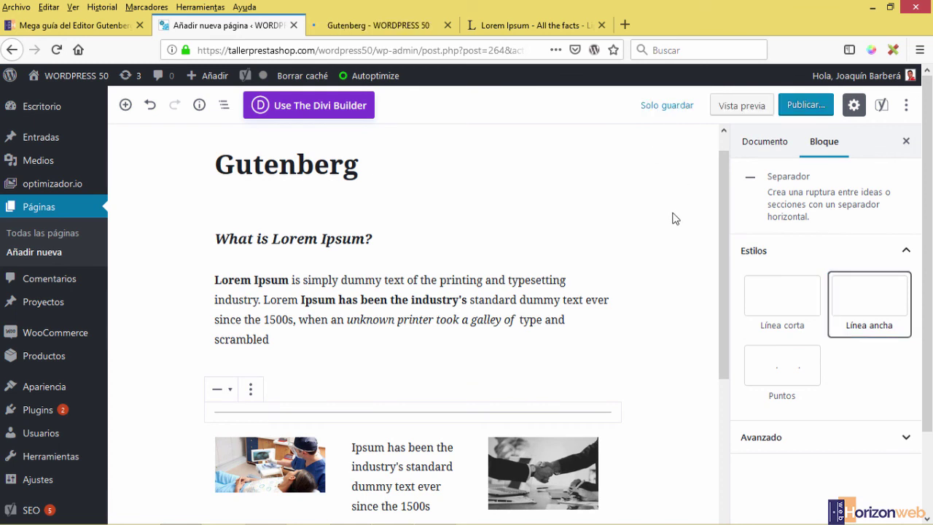
# - Review the separator line above the columns in the page preview
pyautogui.click(362, 22)
pyautogui.scroll(-2, 321, 410)
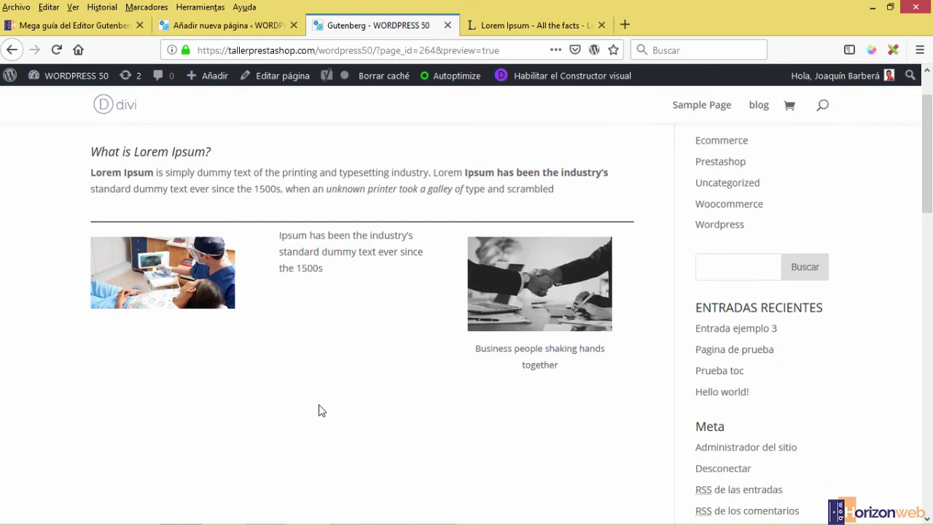
pyautogui.scroll(3, 323, 410)
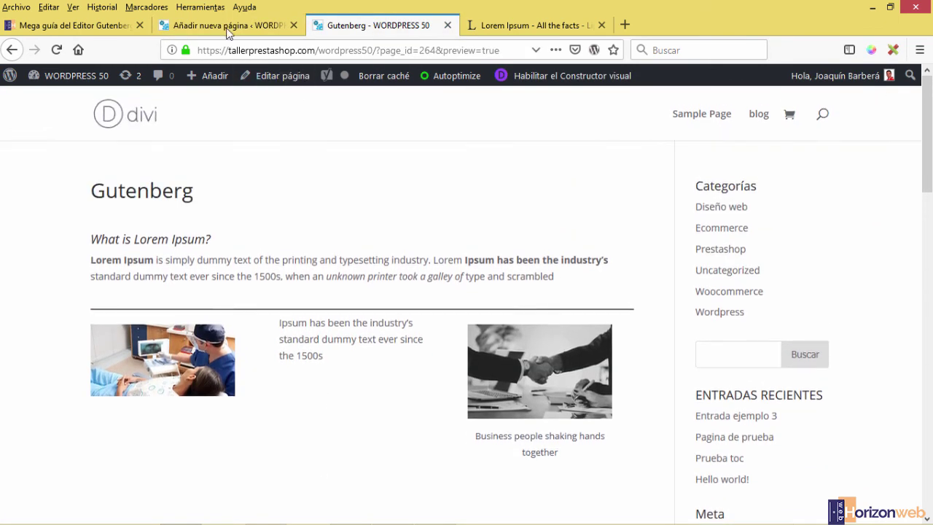
# - Back in the page editor, insert an empty block directly after the separator above the columns
pyautogui.click(226, 25)
pyautogui.scroll(-2, 363, 353)
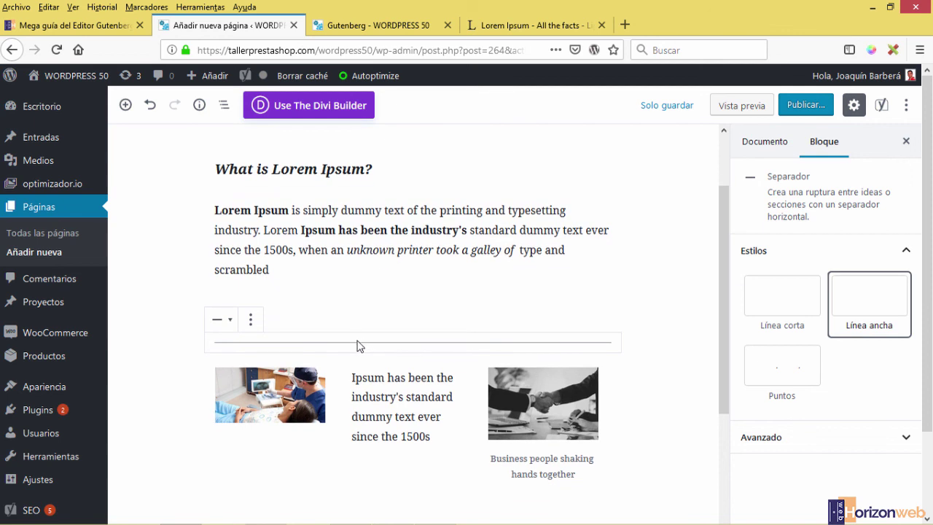
pyautogui.click(362, 350)
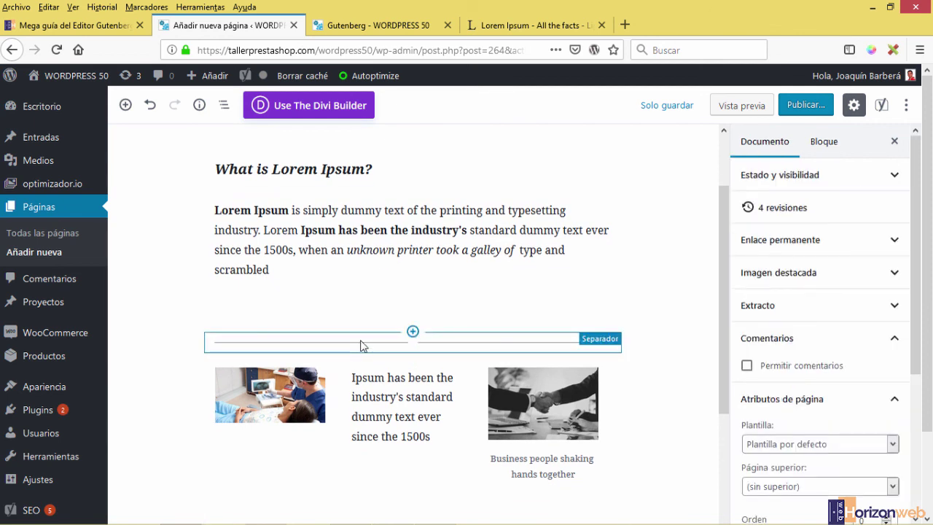
pyautogui.moveTo(304, 345)
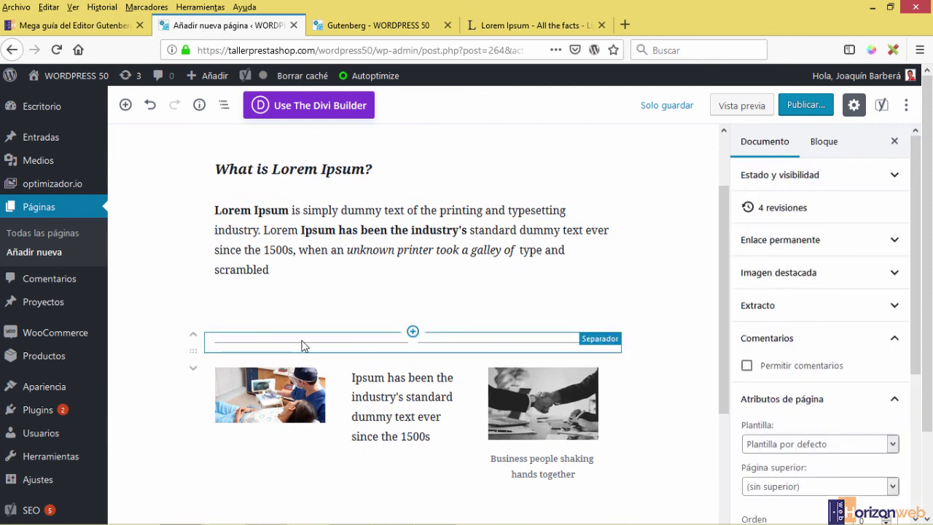
pyautogui.click(194, 353)
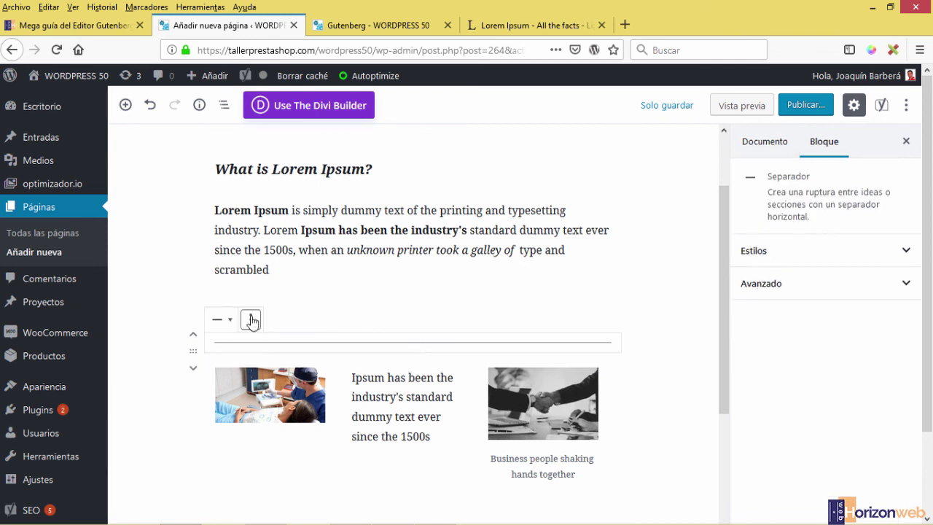
pyautogui.click(250, 322)
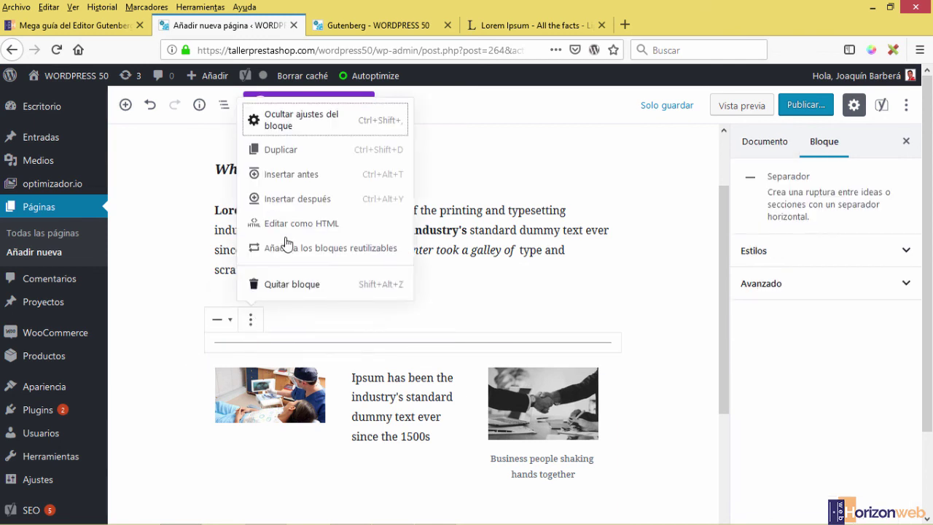
pyautogui.click(299, 201)
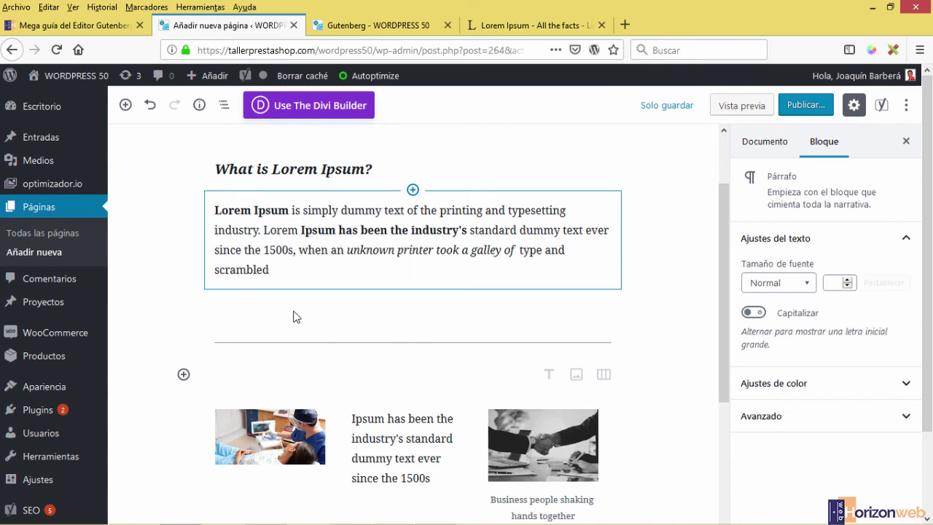
# - Make the empty block below the separator an Espaciador with a height of 31 pixels and save the draft
pyautogui.click(184, 376)
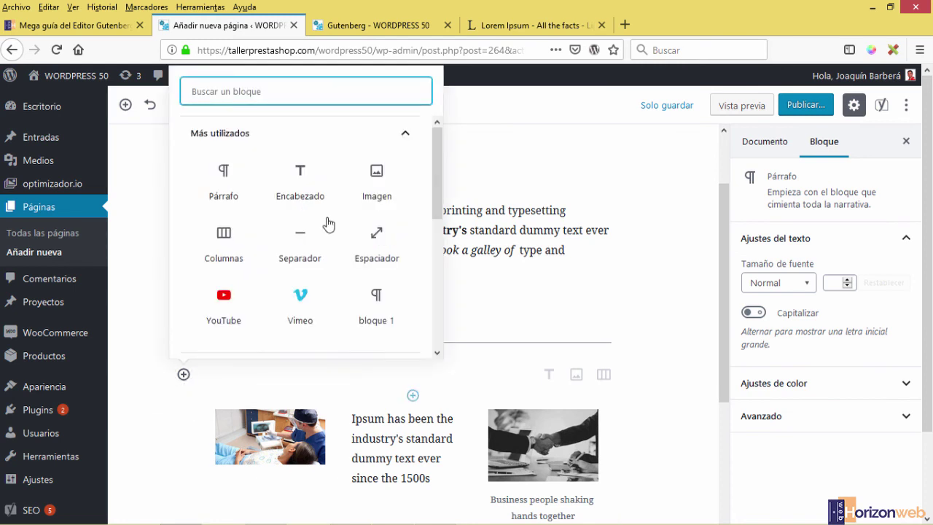
pyautogui.click(381, 250)
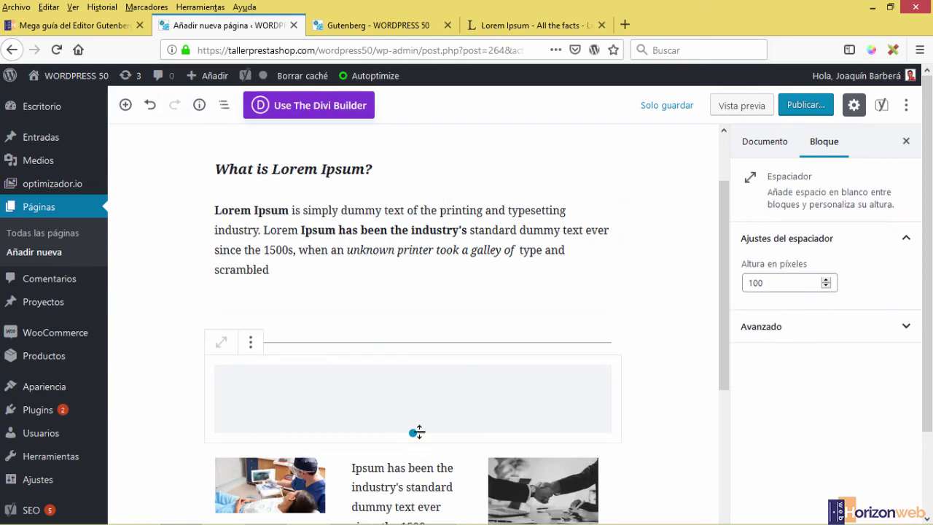
pyautogui.moveTo(411, 431); pyautogui.dragTo(413, 385)
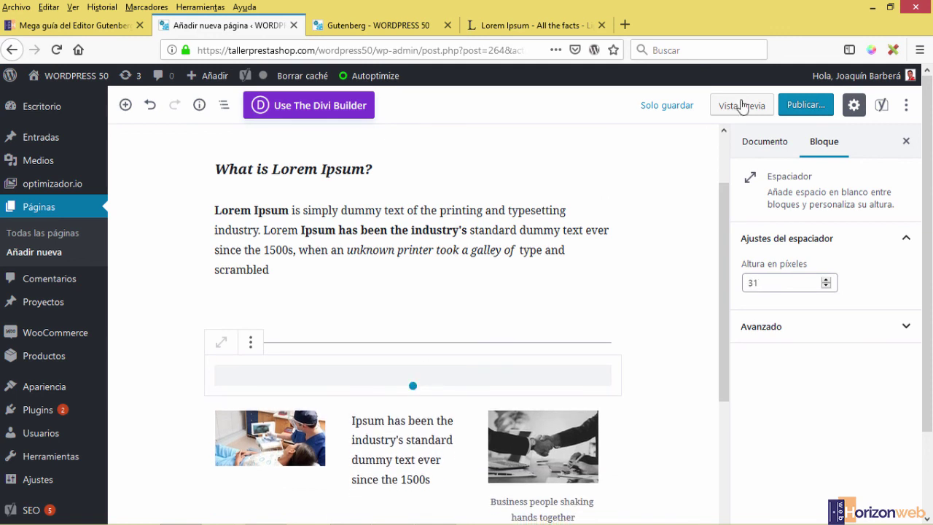
pyautogui.click(672, 107)
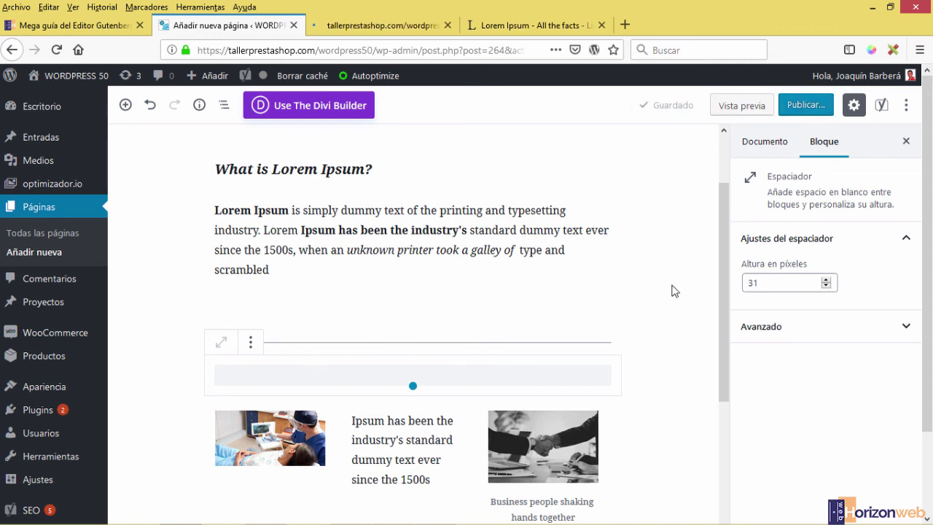
# - Review the spacing between the separator line and the columns in the page preview
pyautogui.click(385, 26)
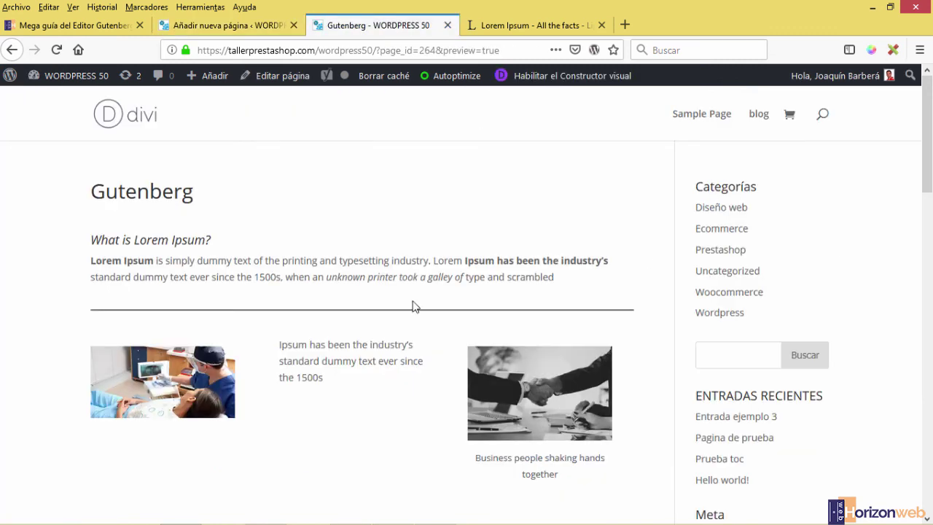
pyautogui.scroll(-2, 368, 379)
pyautogui.scroll(2, 380, 430)
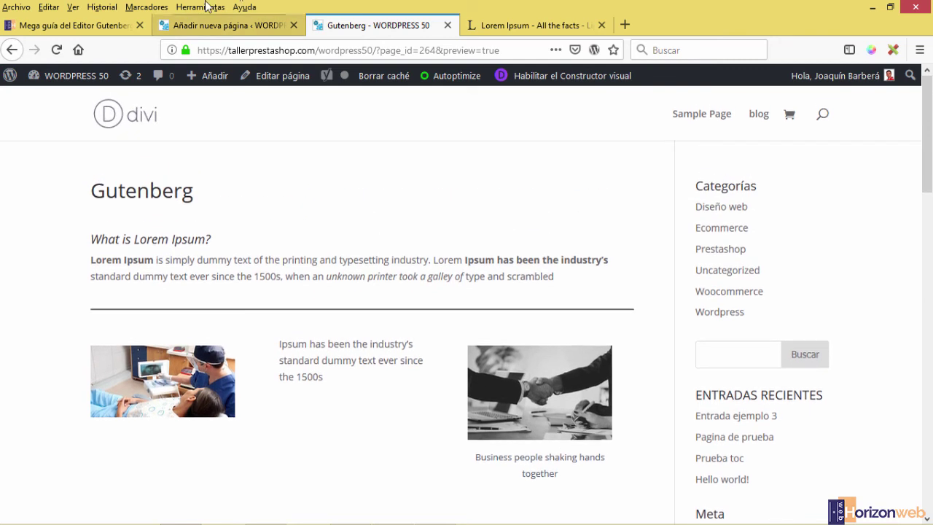
# - Back in the page editor, duplicate the Lorem Ipsum paragraph above the separator
pyautogui.click(193, 29)
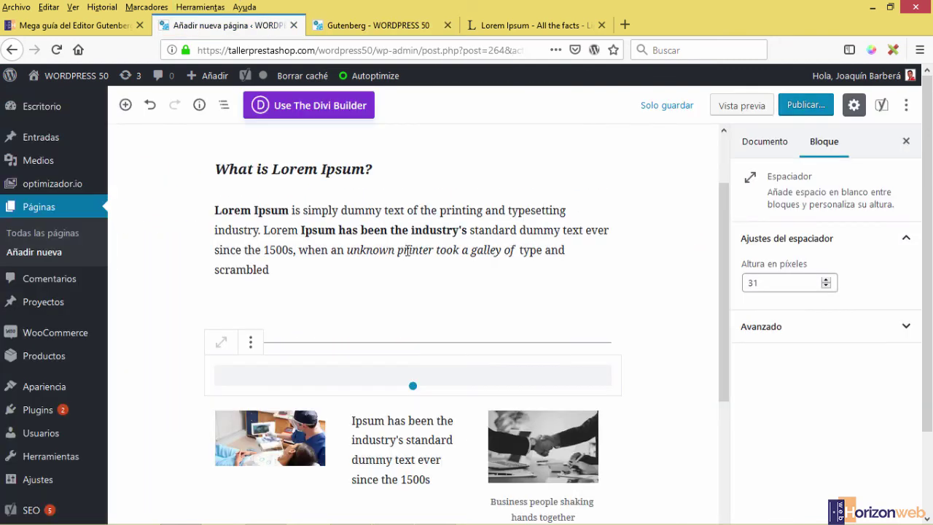
pyautogui.click(277, 268)
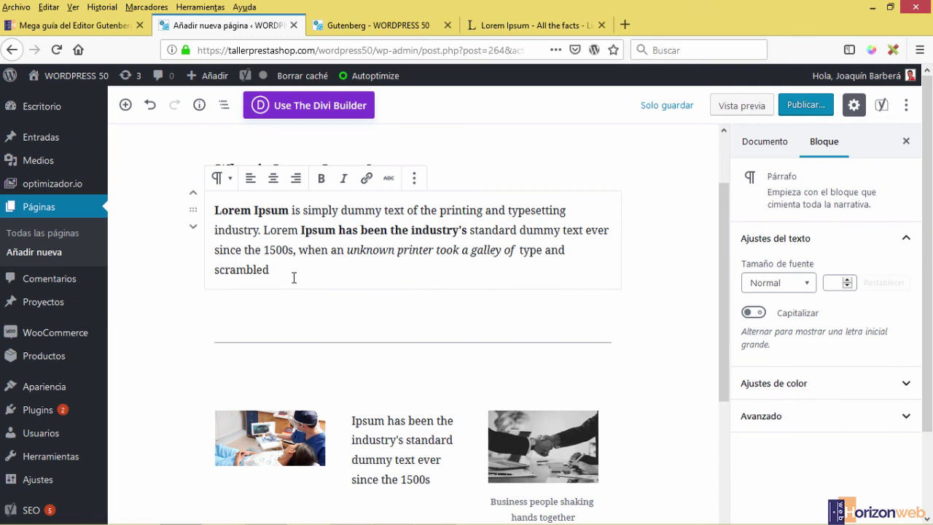
pyautogui.click(414, 179)
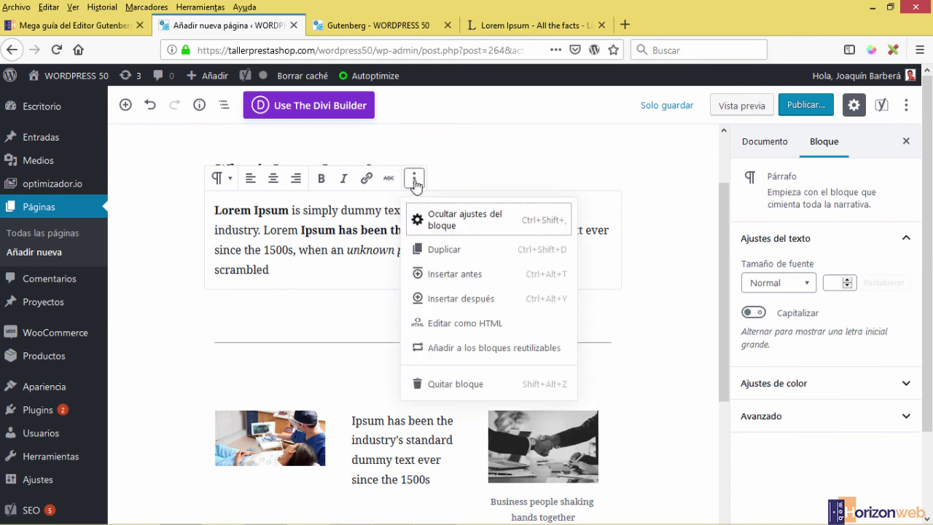
pyautogui.click(415, 182)
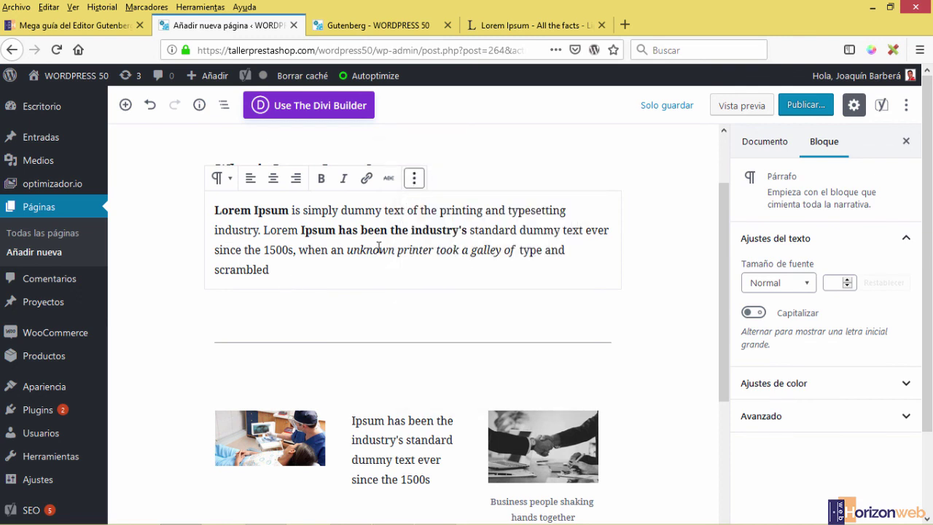
pyautogui.click(415, 180)
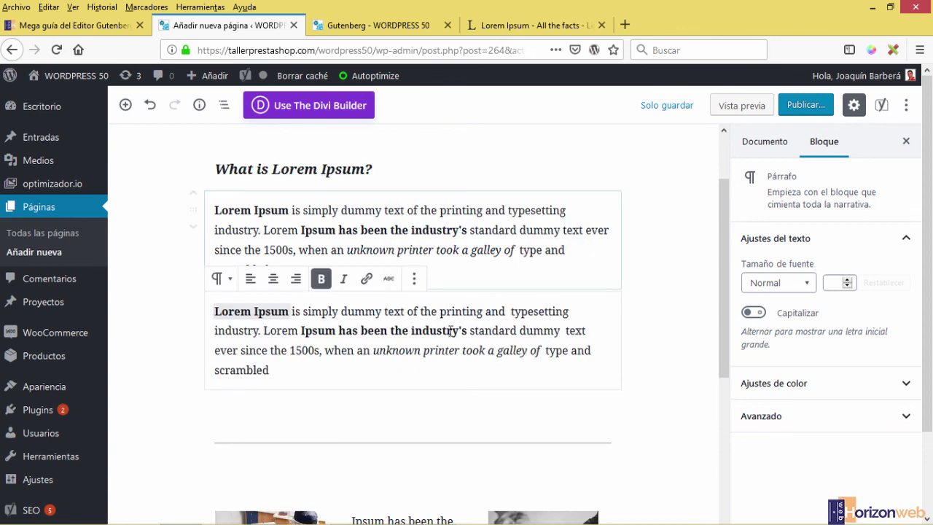
# - Insert an empty block directly after the duplicated Lorem Ipsum paragraph
pyautogui.click(437, 357)
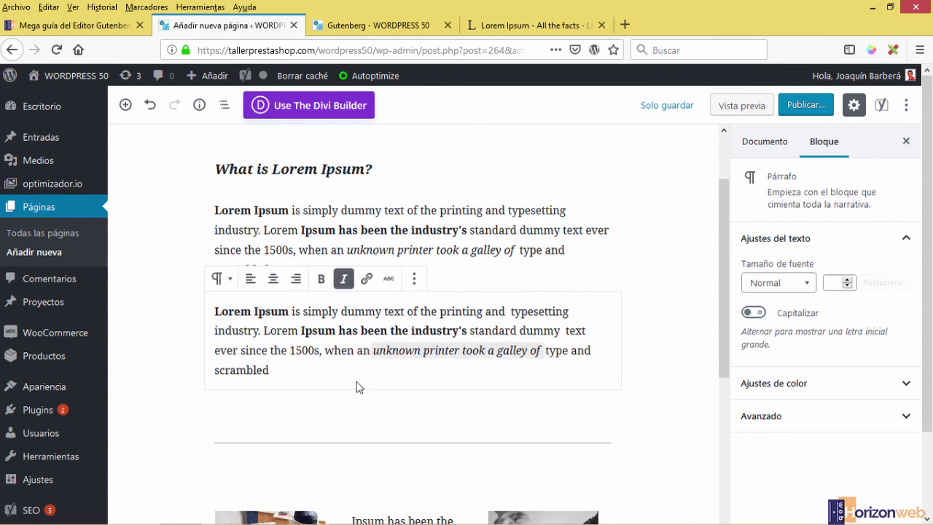
pyautogui.click(298, 369)
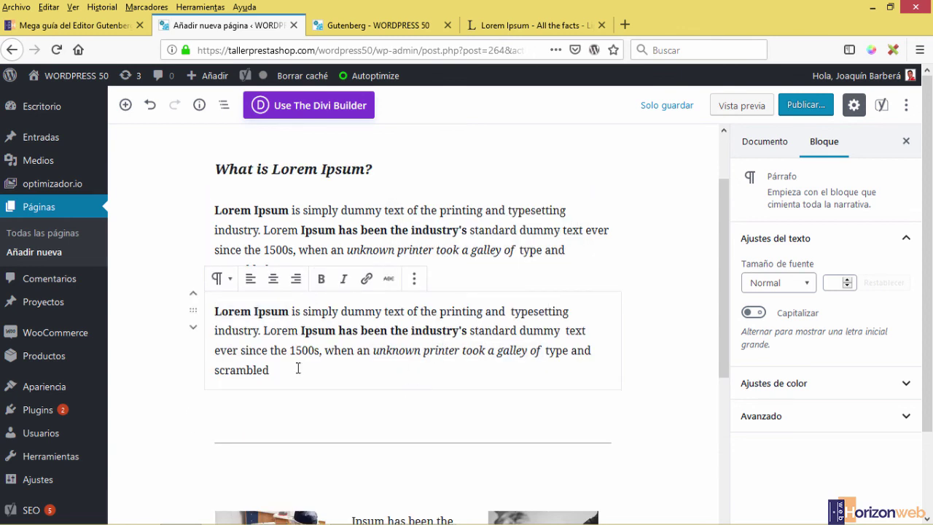
pyautogui.click(414, 280)
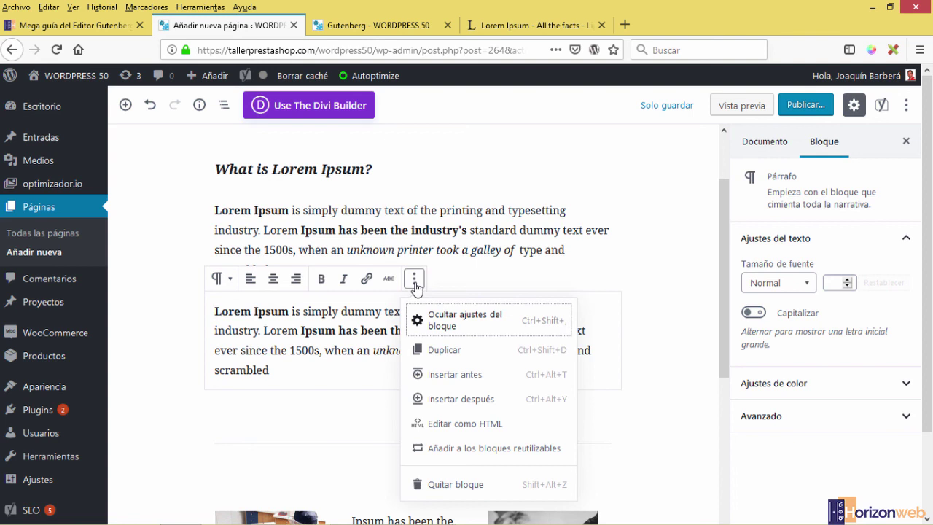
pyautogui.click(447, 401)
# - Browse the available block types and make the empty block a Botón from the Elementos de diseño category
pyautogui.click(184, 412)
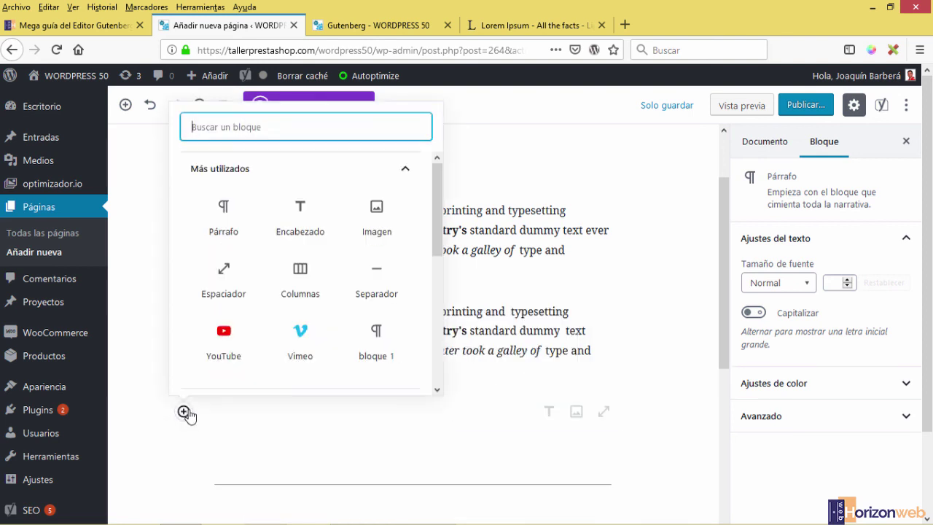
pyautogui.scroll(-2, 364, 285)
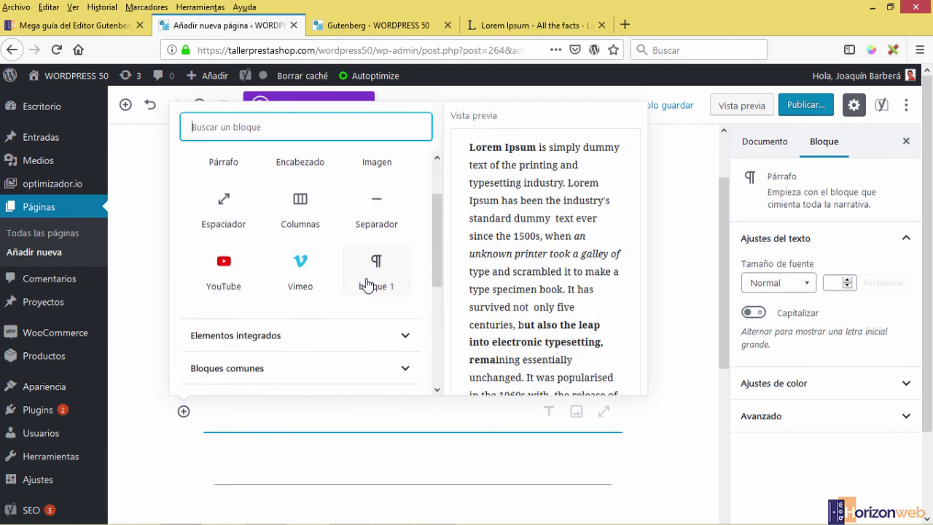
pyautogui.scroll(2, 369, 285)
pyautogui.scroll(-4, 366, 284)
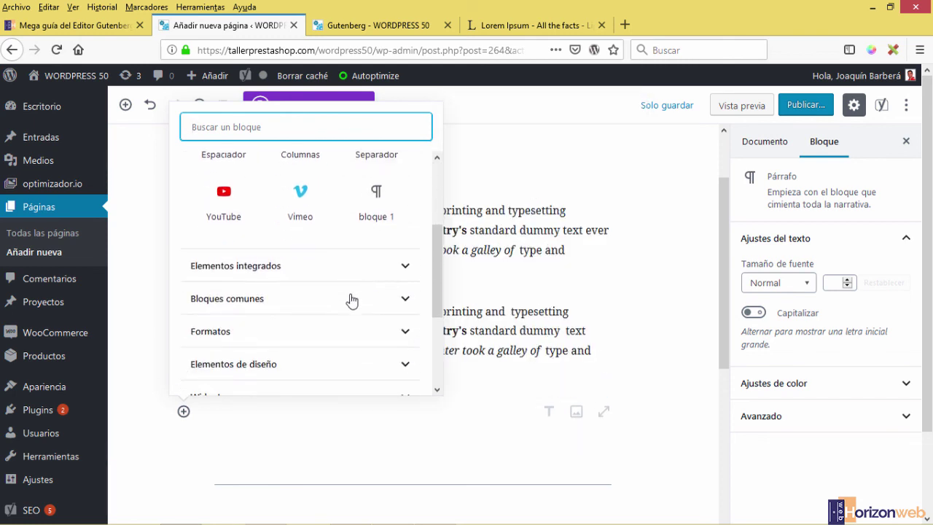
pyautogui.click(288, 300)
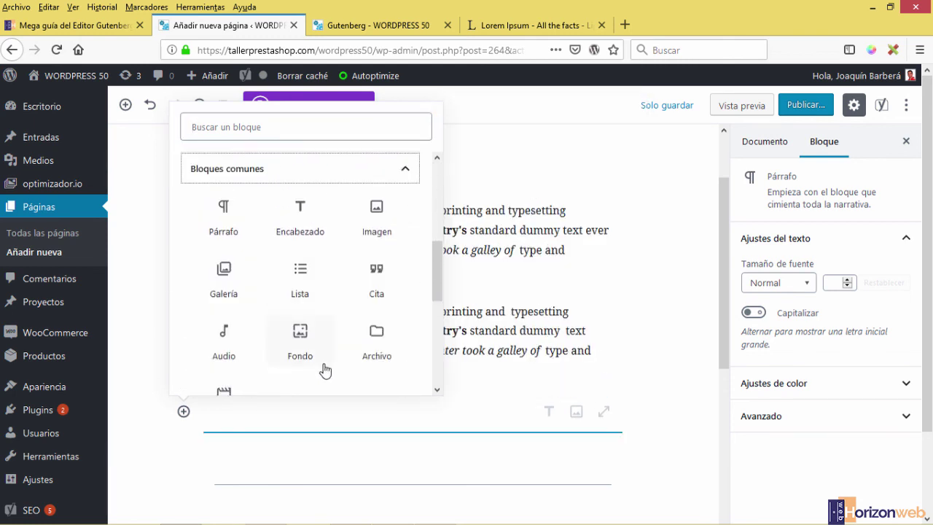
pyautogui.scroll(-2, 347, 339)
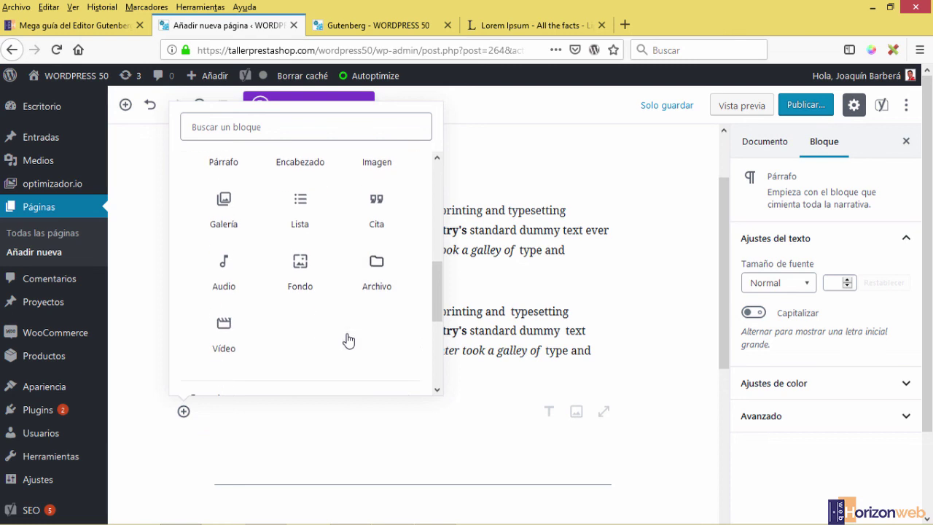
pyautogui.scroll(2, 348, 337)
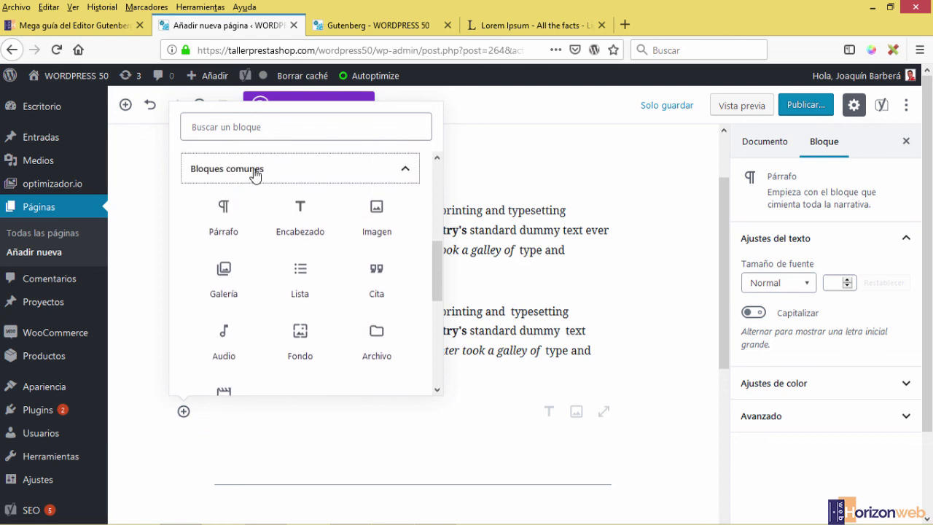
pyautogui.click(255, 170)
pyautogui.click(256, 246)
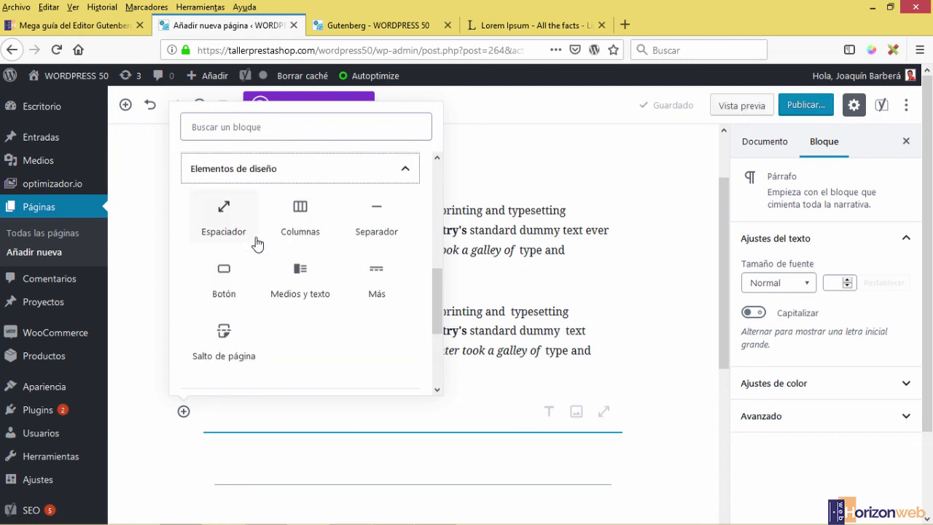
pyautogui.click(222, 277)
pyautogui.scroll(-2, 350, 321)
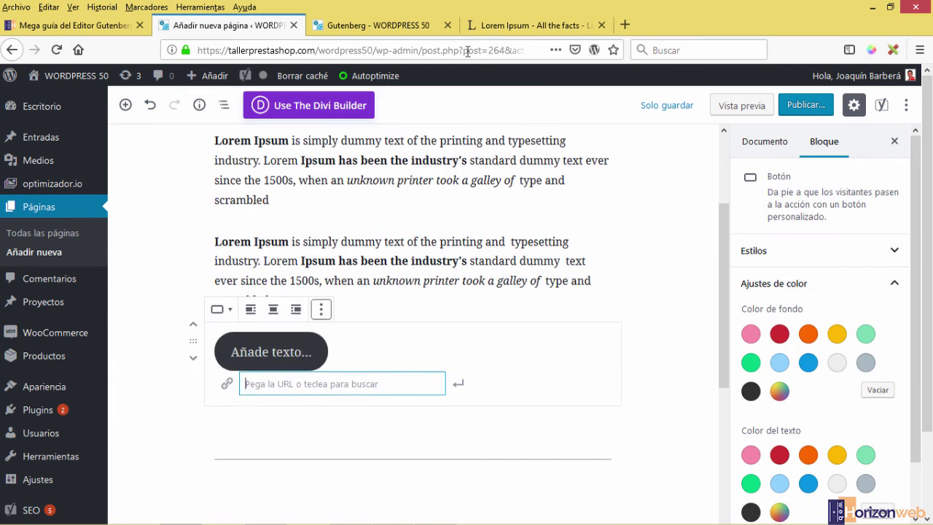
pyautogui.click(525, 24)
pyautogui.click(298, 50)
pyautogui.hotkey('ctrl', 'c')
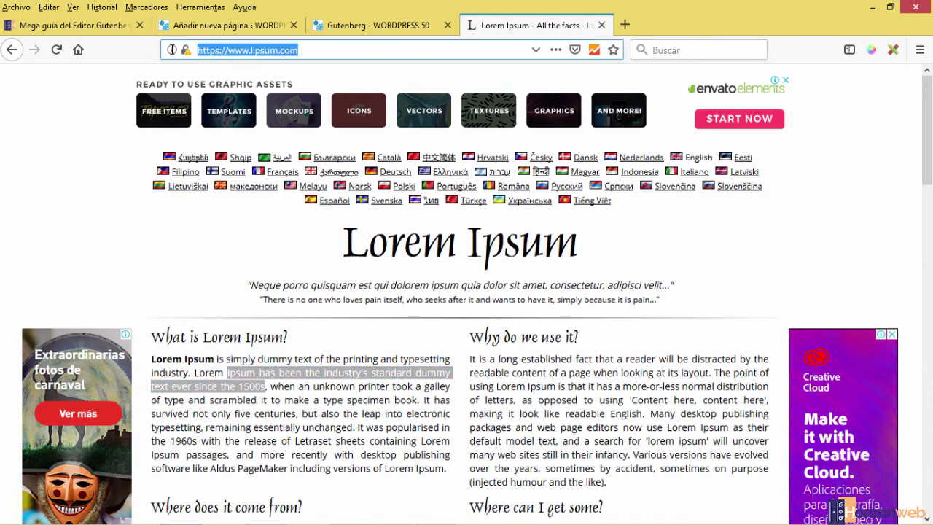
pyautogui.click(226, 28)
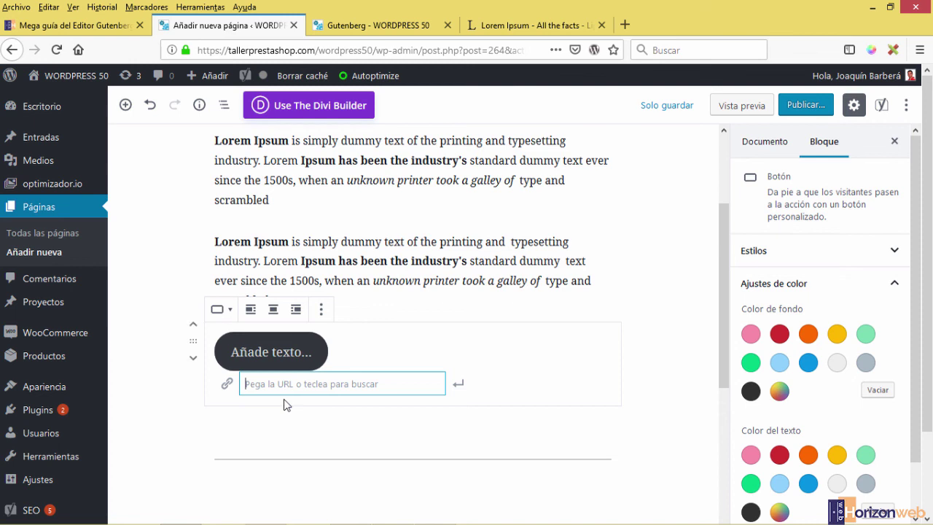
pyautogui.hotkey('ctrl', 'v')
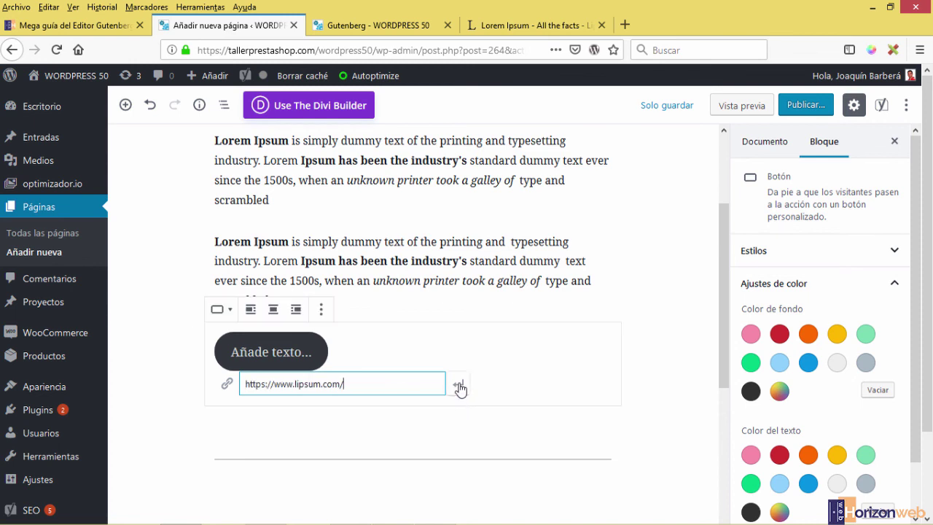
pyautogui.click(458, 385)
# - Set the button's label to "IR LOREM" and go to its color settings
pyautogui.click(261, 351)
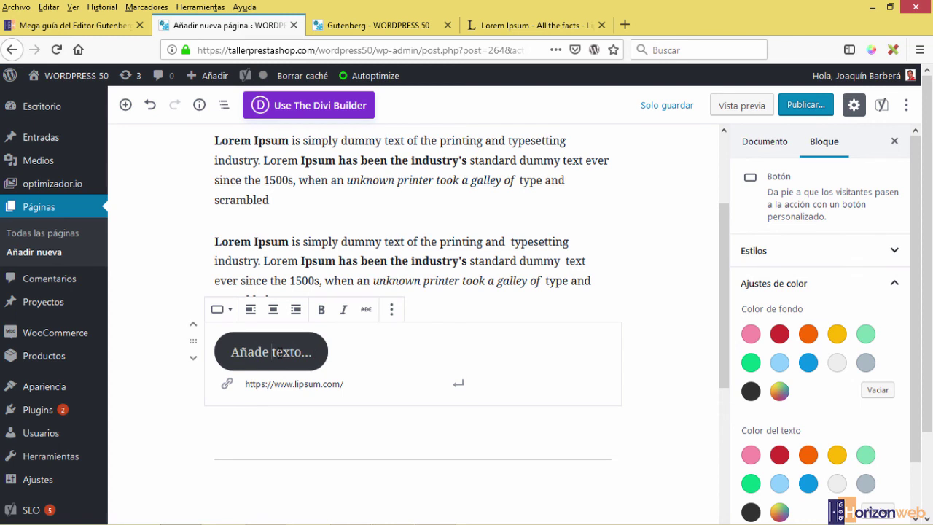
pyautogui.write('IR')
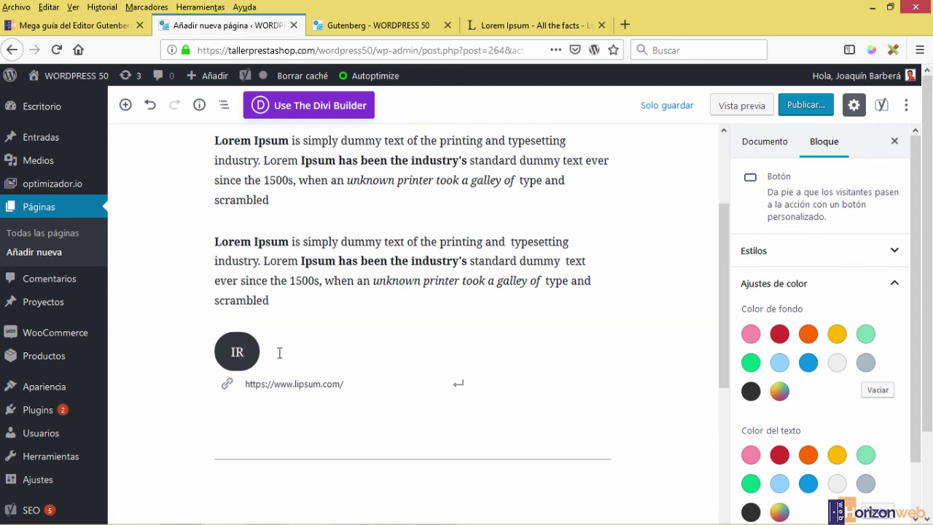
pyautogui.write(' LOREM')
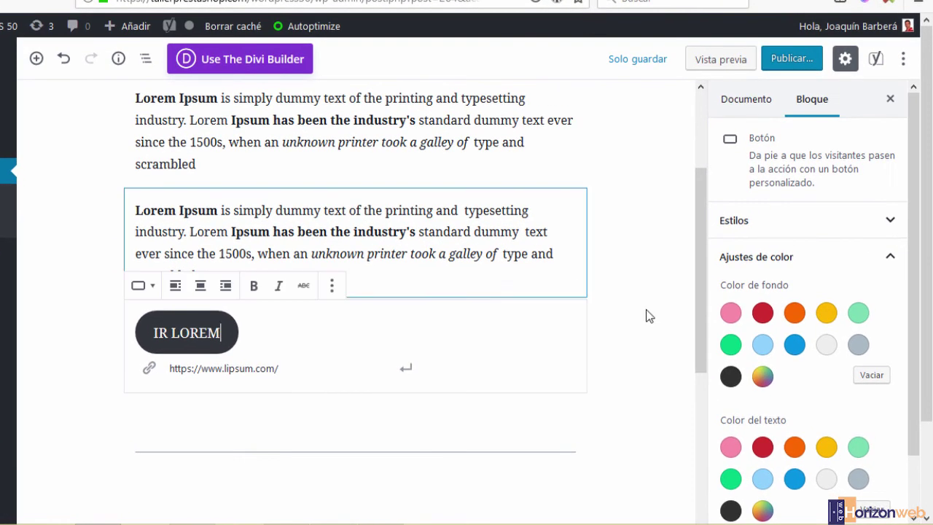
pyautogui.click(871, 270)
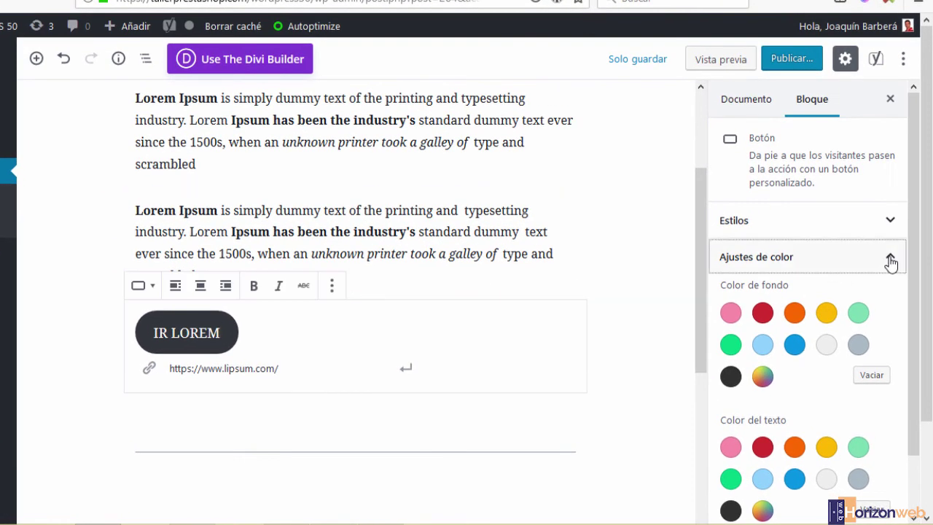
# - Set the IR LOREM button's background color to orange
pyautogui.click(855, 263)
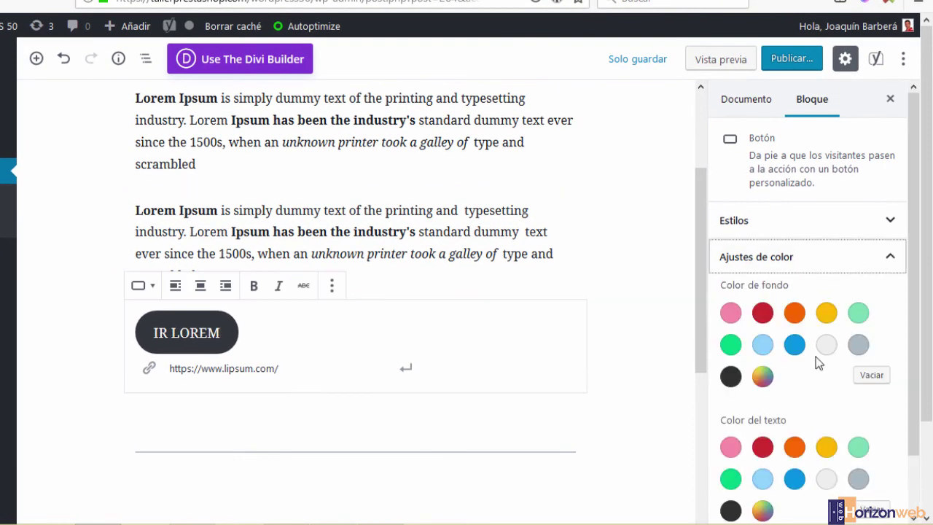
pyautogui.click(795, 312)
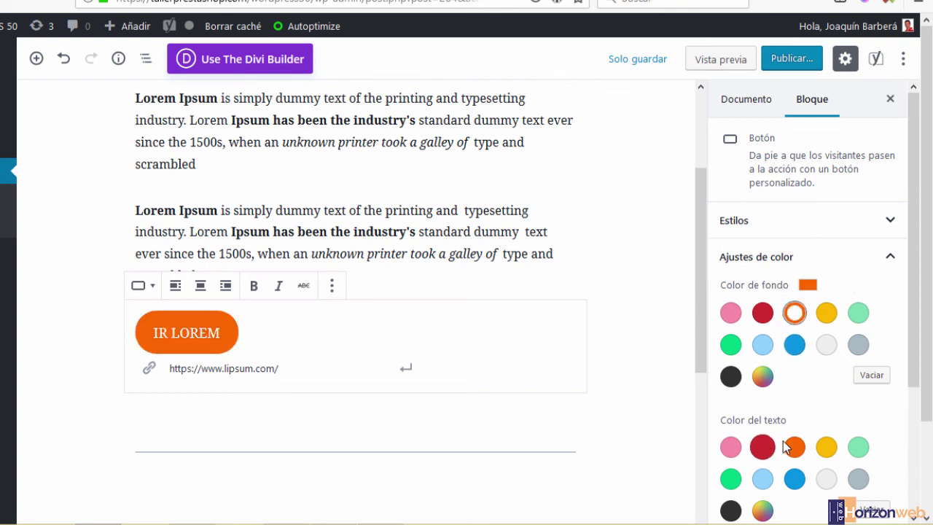
pyautogui.scroll(-3, 786, 446)
pyautogui.scroll(3, 785, 442)
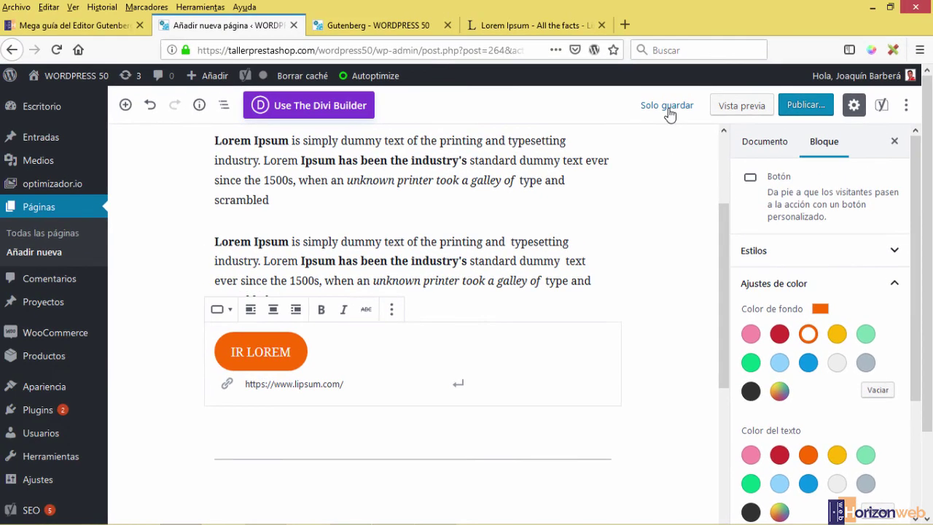
# - Save the draft and check the orange button and its surroundings in the page preview
pyautogui.click(668, 106)
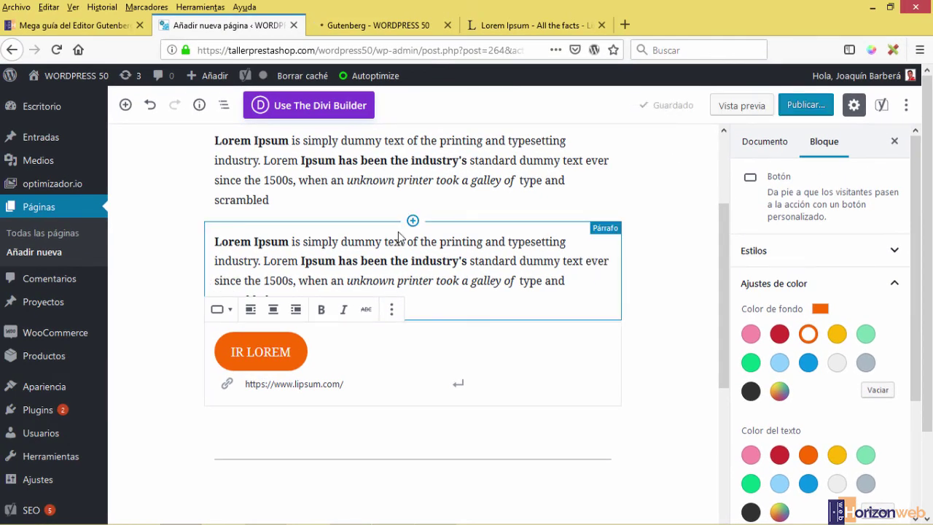
pyautogui.click(379, 25)
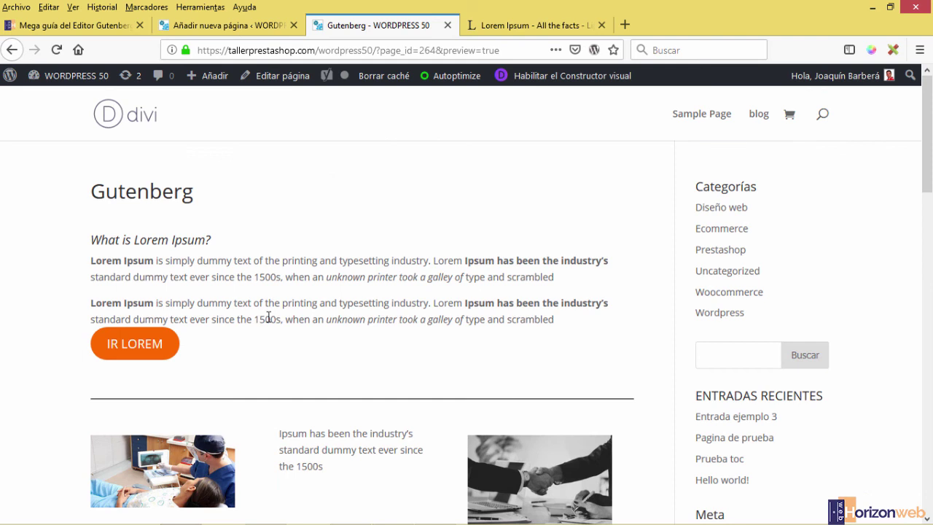
pyautogui.scroll(-3, 252, 330)
pyautogui.scroll(3, 243, 333)
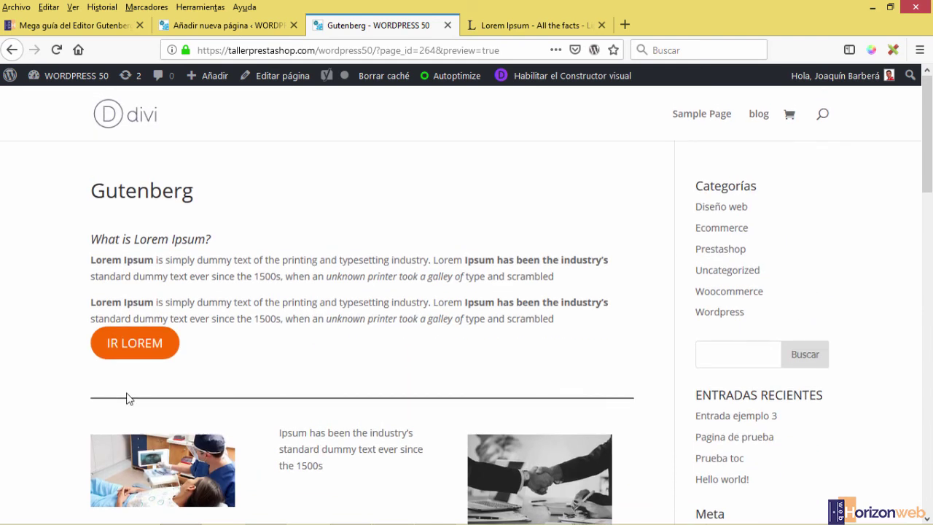
# - Back in the editor, insert an empty block after the second Lorem Ipsum paragraph, directly above the IR LOREM button
pyautogui.click(226, 25)
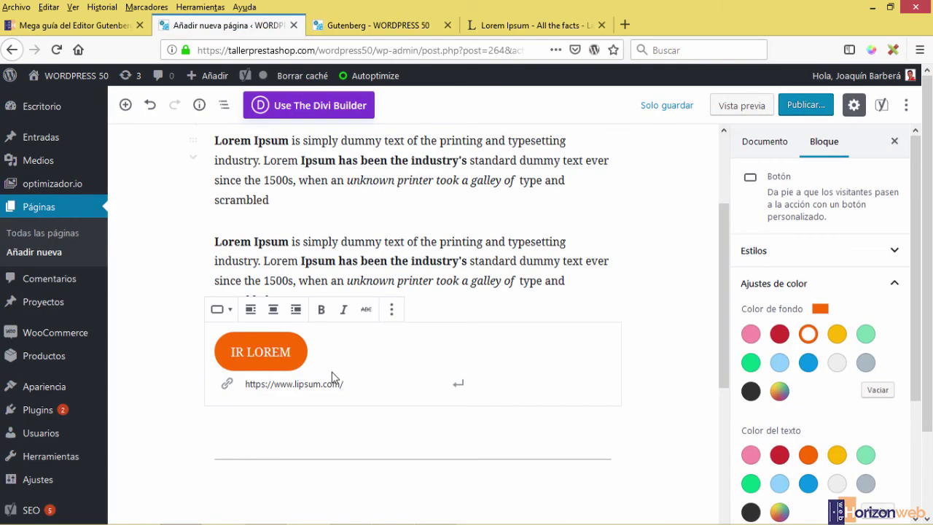
pyautogui.scroll(-2, 375, 265)
pyautogui.click(416, 212)
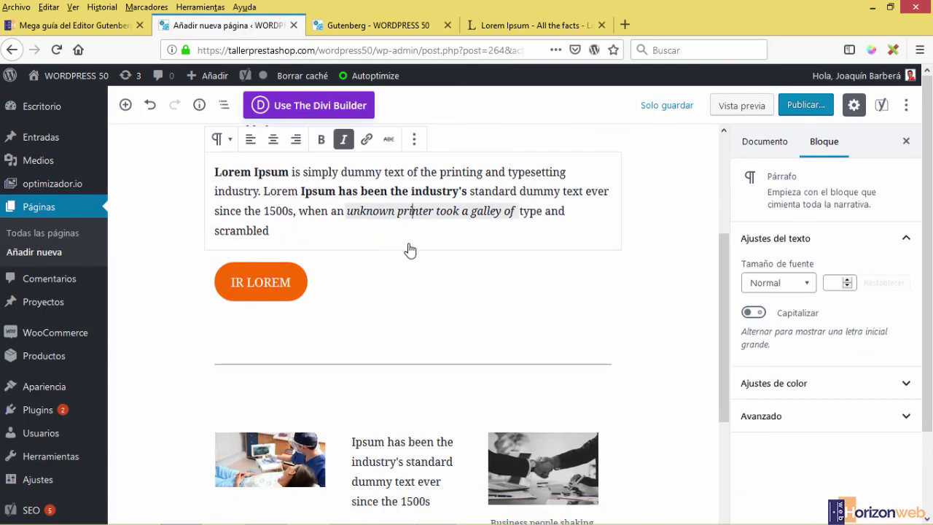
pyautogui.click(312, 231)
pyautogui.click(414, 139)
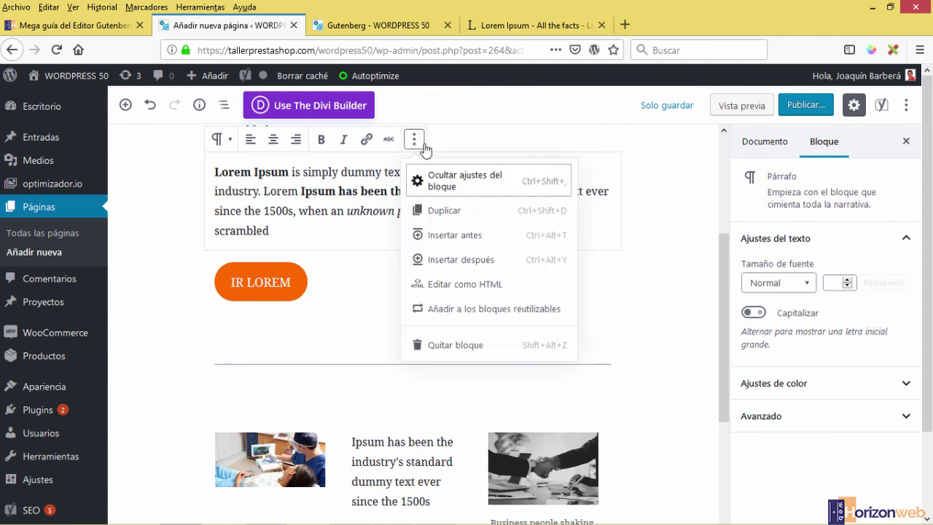
pyautogui.click(474, 261)
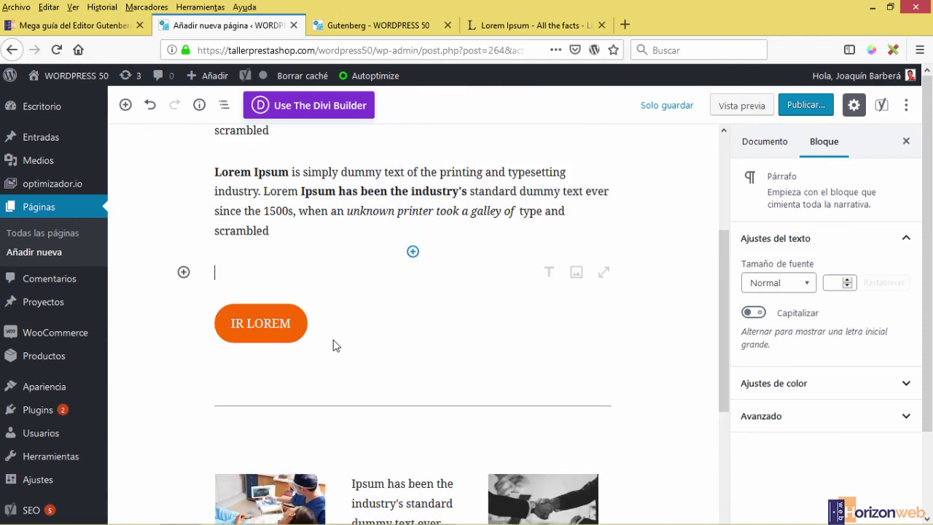
# - Make the empty block an Espaciador and reduce its height to about 38 pixels
pyautogui.click(184, 272)
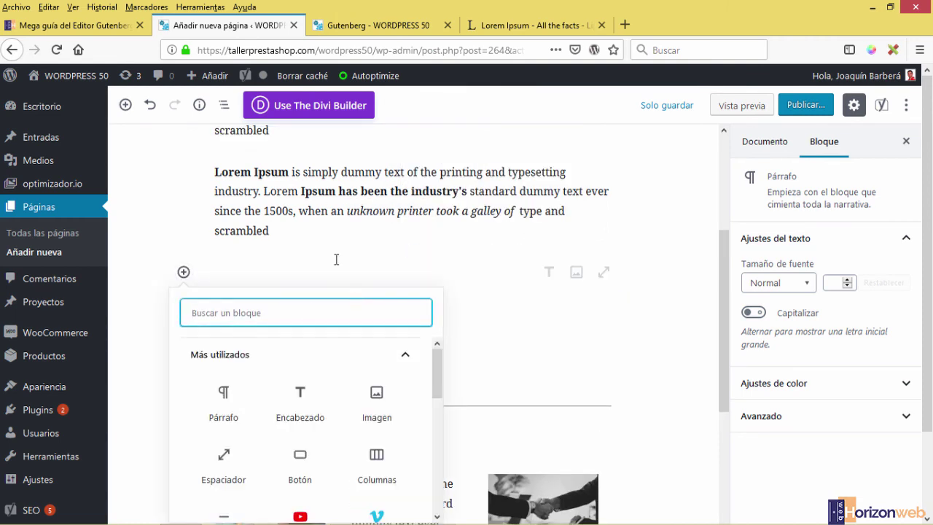
pyautogui.scroll(-1, 300, 393)
pyautogui.click(220, 410)
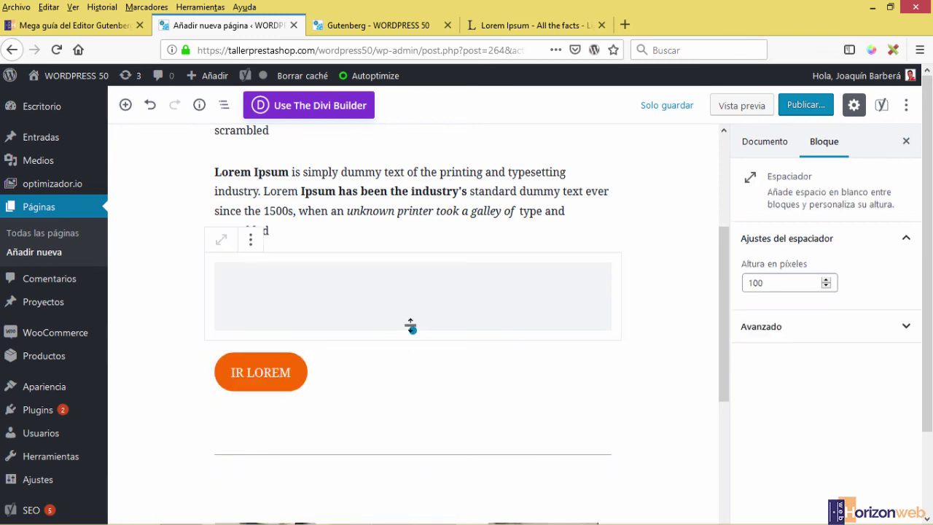
pyautogui.moveTo(412, 321); pyautogui.dragTo(415, 284)
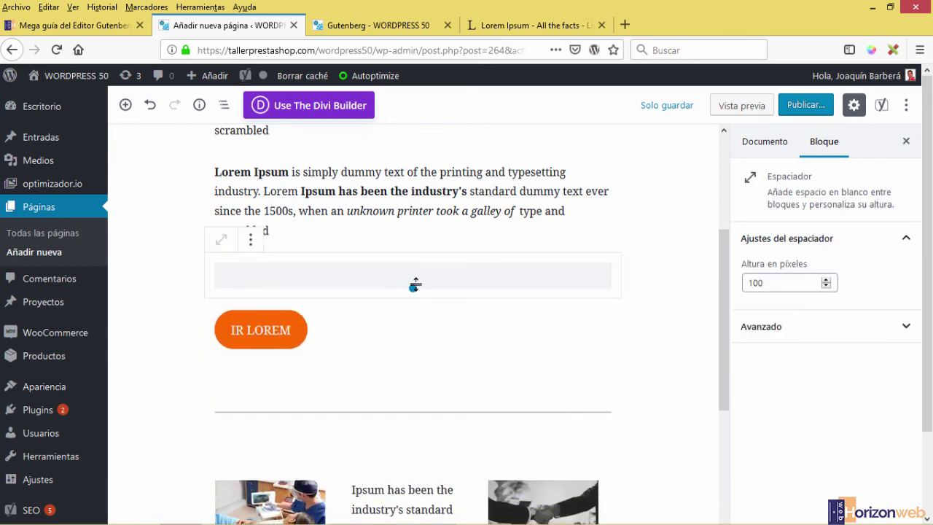
# - Save the draft and check the spacing between the paragraph and the button in the page preview
pyautogui.click(659, 109)
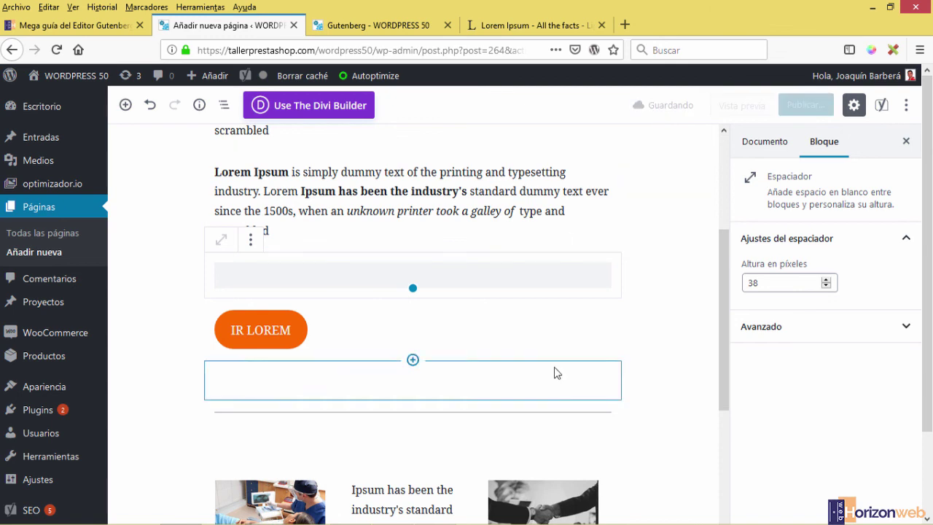
pyautogui.click(378, 26)
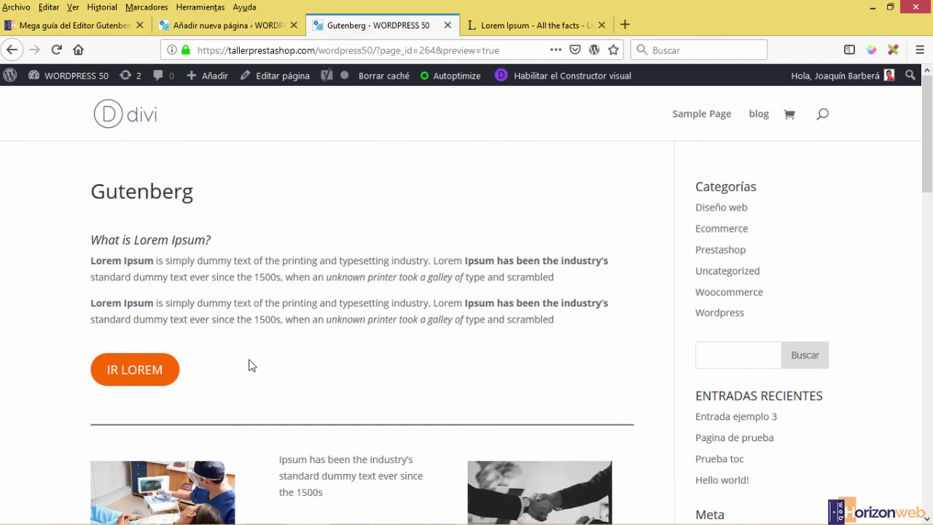
pyautogui.scroll(-2, 250, 374)
pyautogui.scroll(2, 252, 371)
# - Return to the editor and review the page's blocks from the title down past the button and separator
pyautogui.click(226, 24)
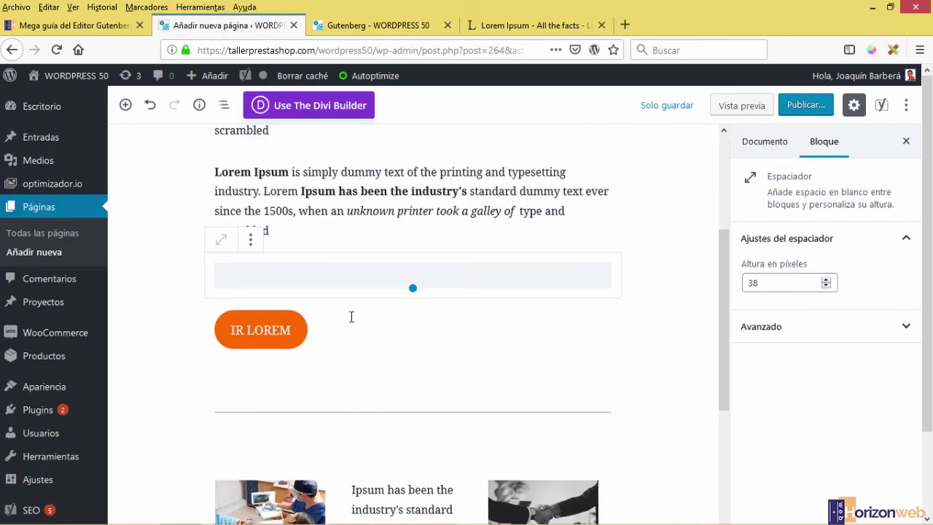
pyautogui.scroll(3, 391, 383)
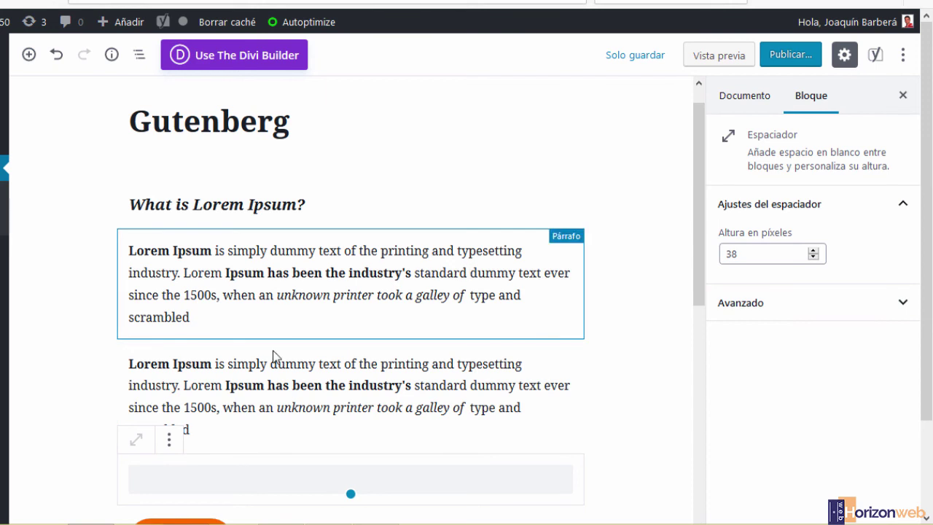
pyautogui.scroll(-5, 229, 245)
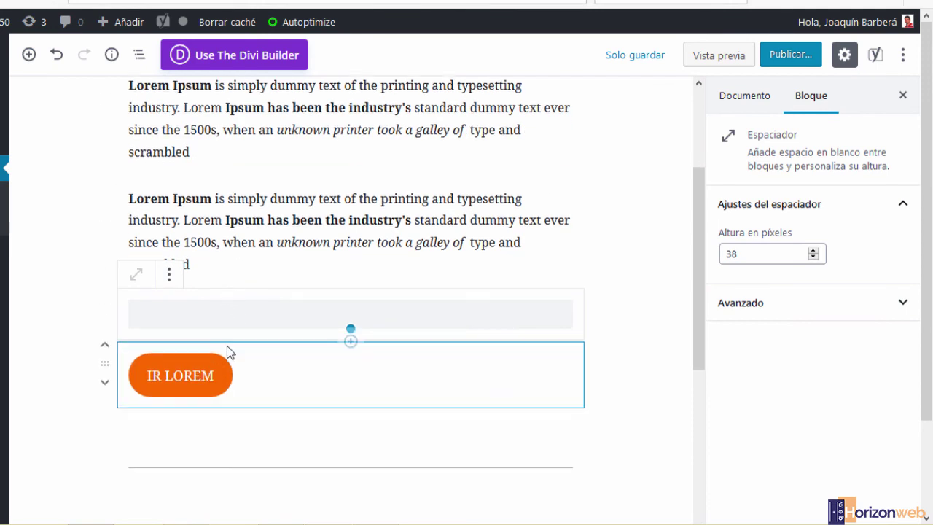
pyautogui.scroll(-5, 173, 296)
pyautogui.scroll(8, 173, 296)
# - Browse the available block types in the Más utilizados, Bloques comunes and Formatos categories
pyautogui.click(29, 54)
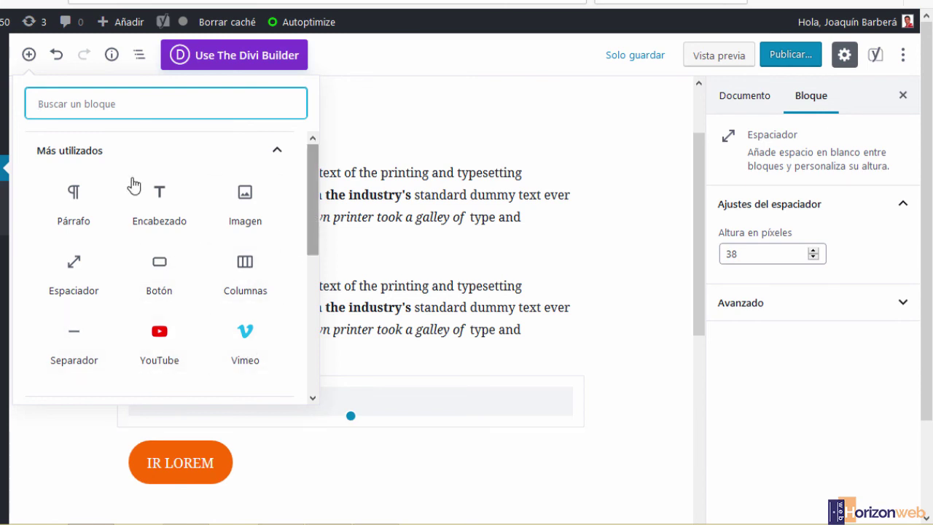
pyautogui.click(98, 153)
pyautogui.click(110, 194)
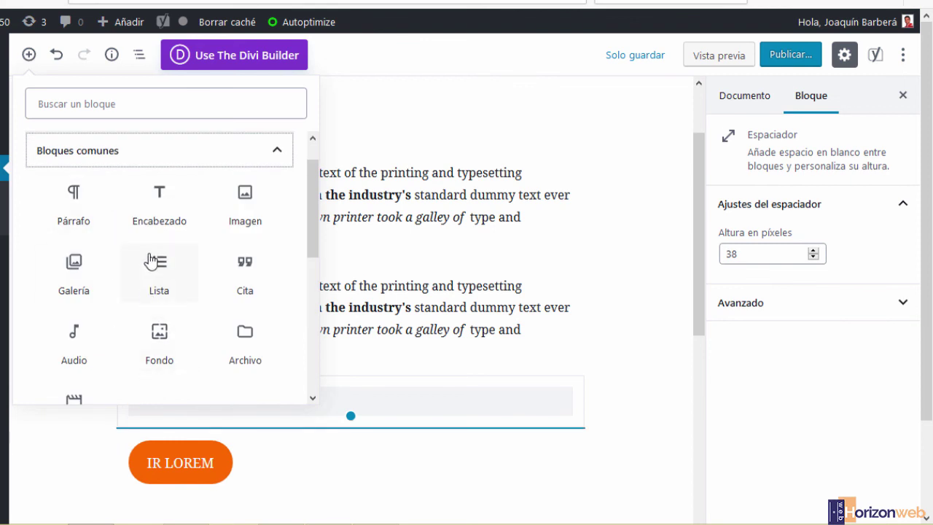
pyautogui.scroll(-2, 245, 276)
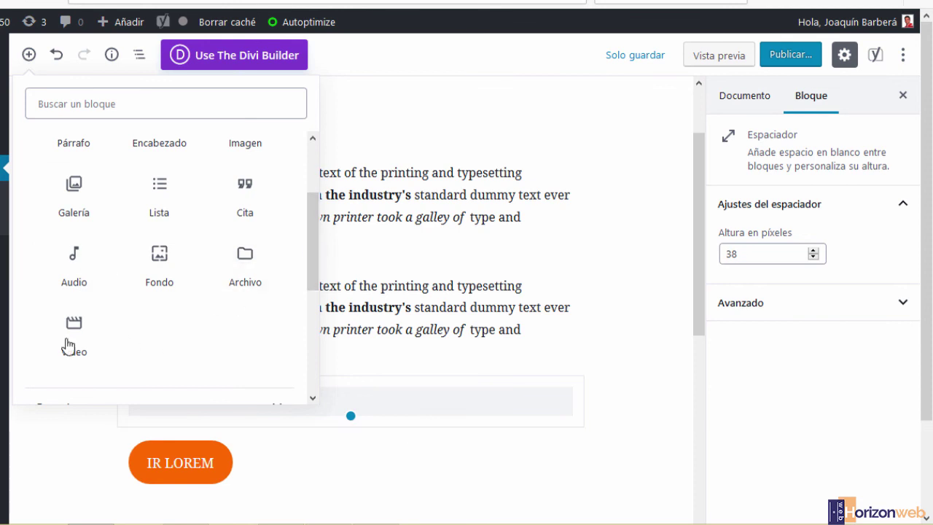
pyautogui.scroll(2, 98, 258)
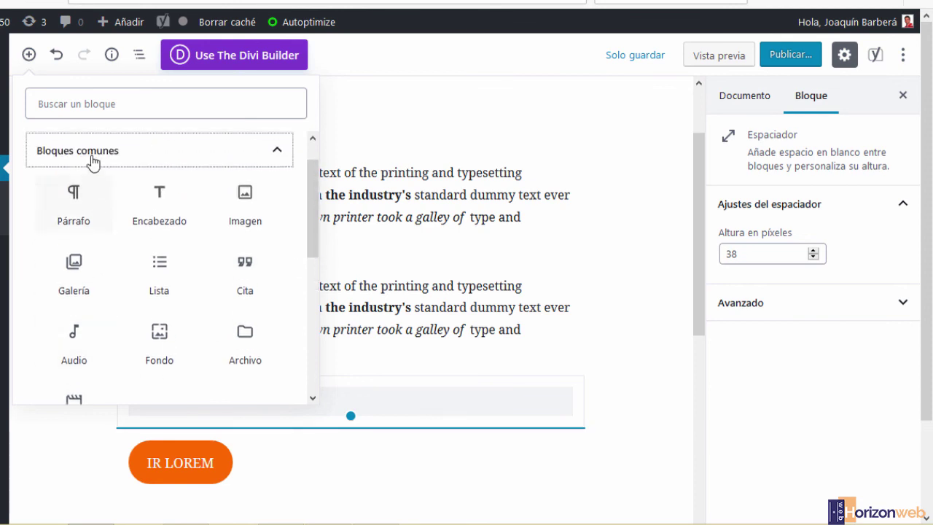
pyautogui.click(93, 156)
pyautogui.click(109, 191)
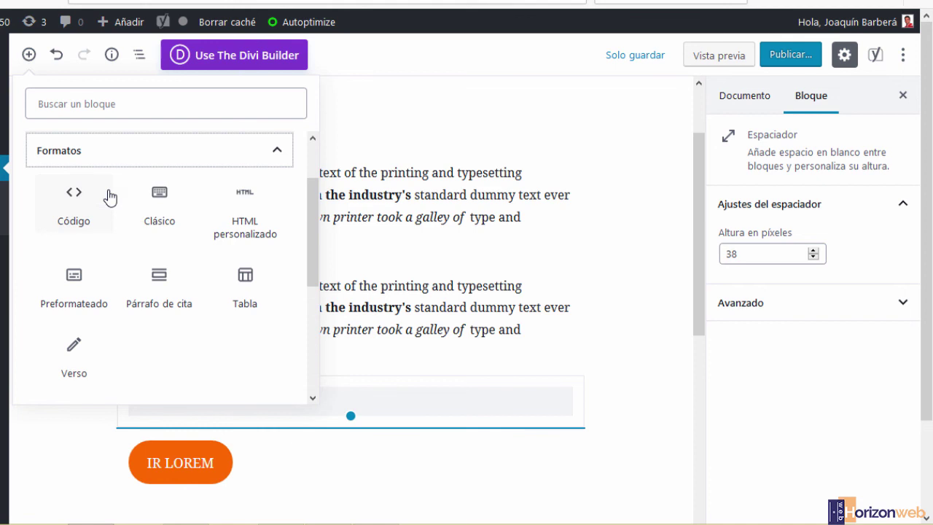